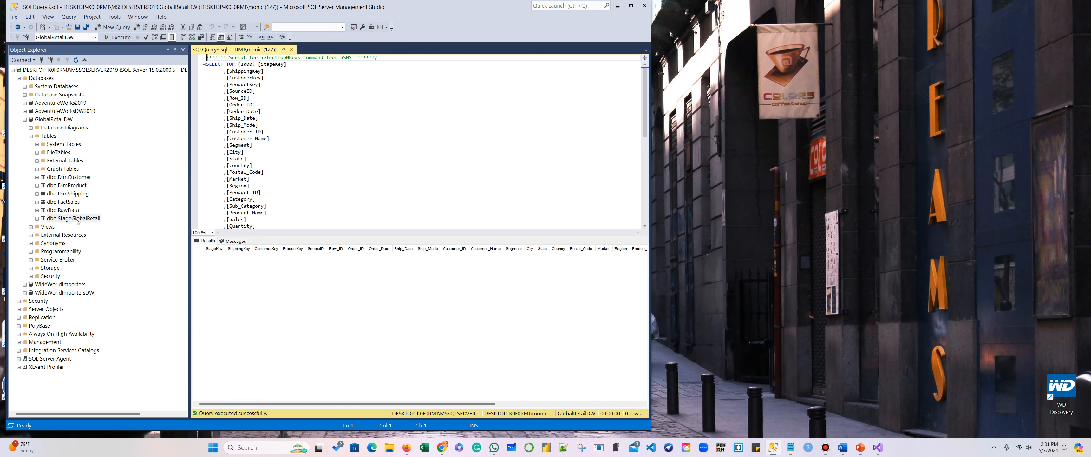
Step: Query the top 1000 rows of the dbo.RawData table to view its data and close the query
{"action": "left_click", "coordinate": [67, 211]}
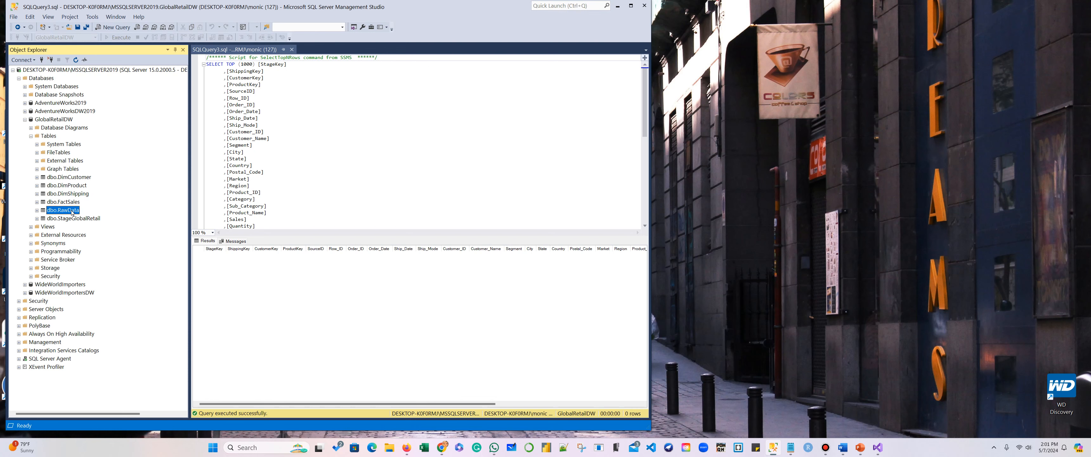
{"action": "right_click", "coordinate": [72, 211]}
{"action": "left_click", "coordinate": [106, 232]}
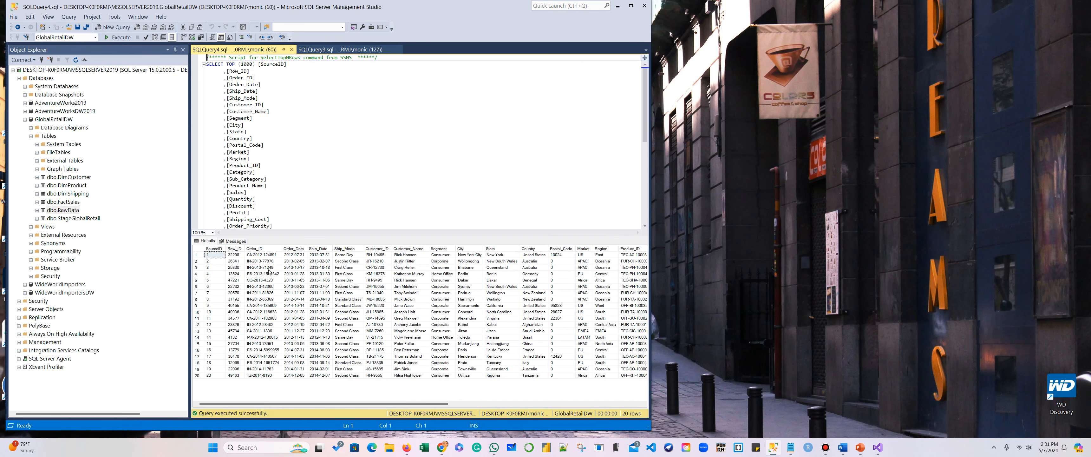
{"action": "left_click", "coordinate": [84, 219]}
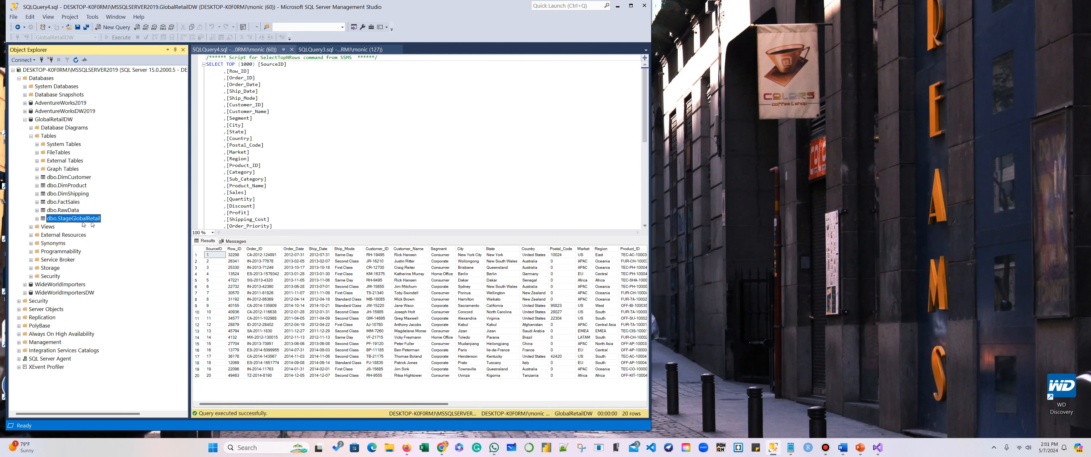
{"action": "left_click", "coordinate": [292, 49]}
{"action": "left_click", "coordinate": [291, 49]}
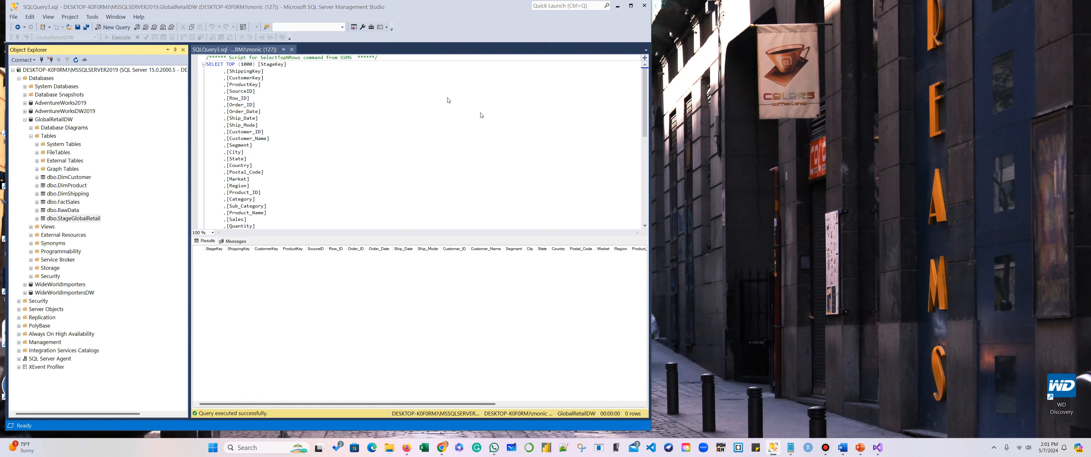
Step: Switch to the GlobalRetailDWSSIS project in Visual Studio and close the CreateFact_Dim.dtsx package designer
{"action": "left_click", "coordinate": [617, 5]}
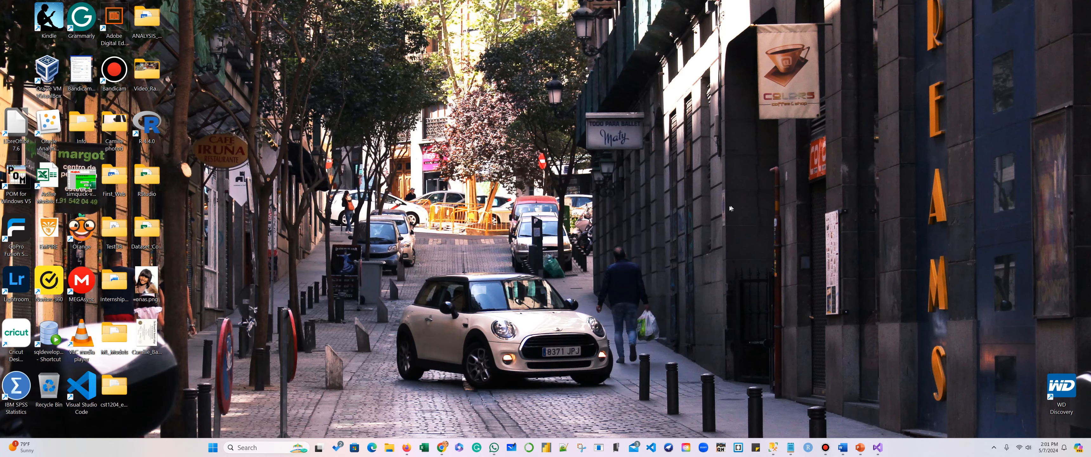
{"action": "left_click", "coordinate": [877, 447]}
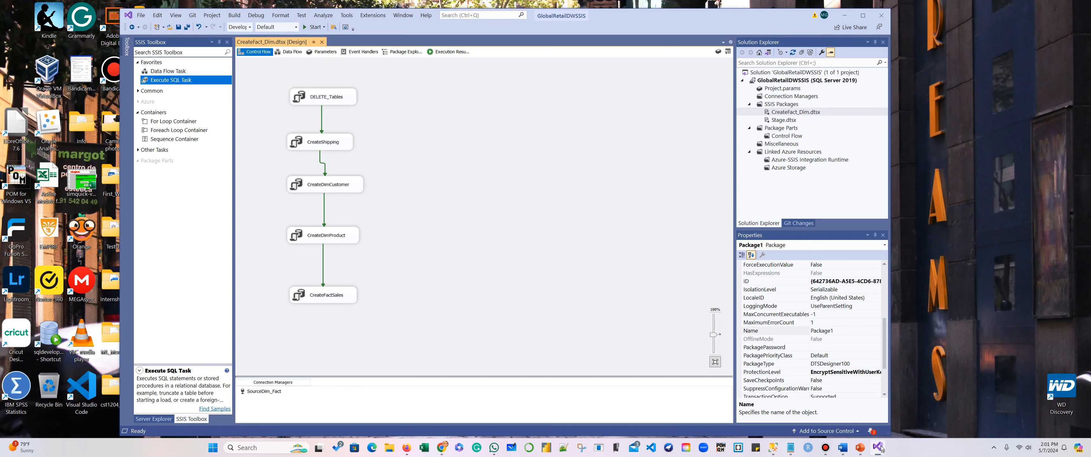
{"action": "left_click", "coordinate": [323, 42]}
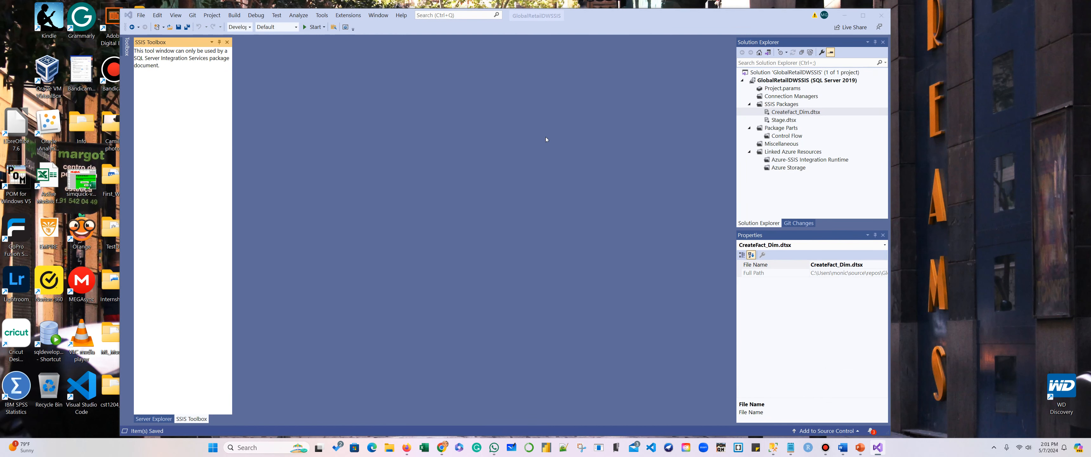
Step: Add a new SSIS package to the GlobalRetailDWSSIS project
{"action": "left_click", "coordinate": [782, 106]}
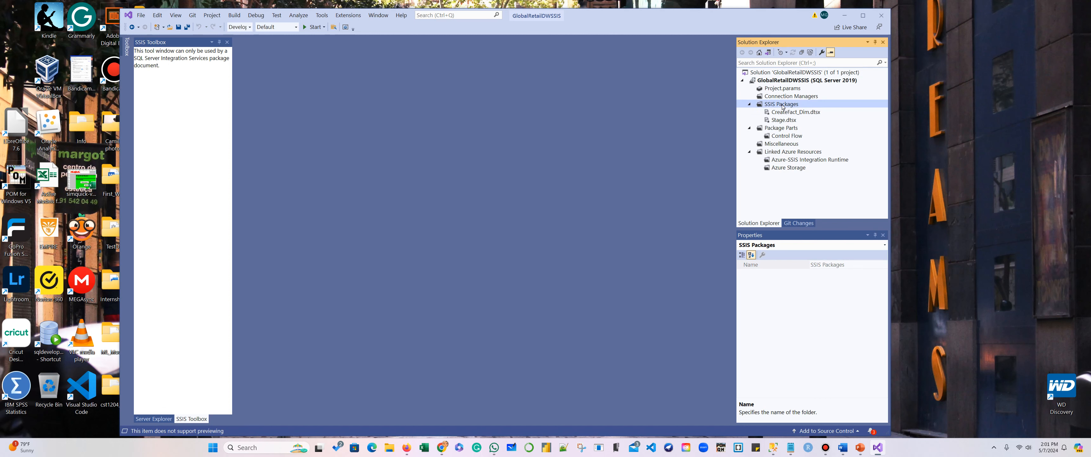
{"action": "right_click", "coordinate": [781, 106]}
{"action": "left_click", "coordinate": [808, 110]}
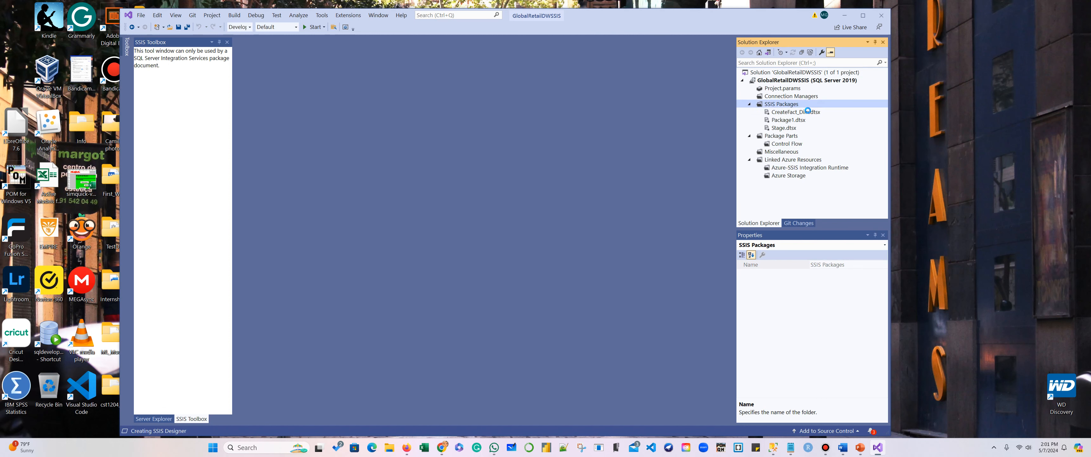
Step: Rename the new package ETL_Stage and maximize the Visual Studio window
{"action": "left_click", "coordinate": [781, 120]}
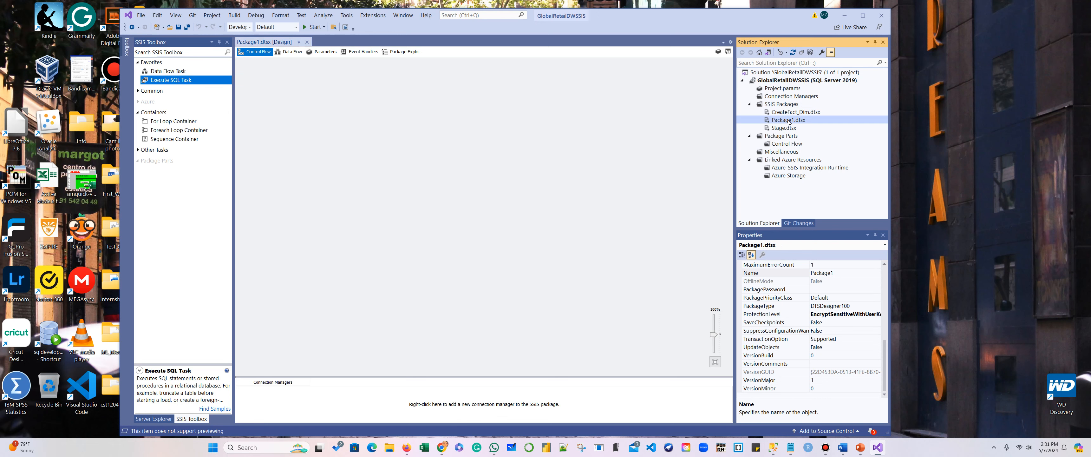
{"action": "right_click", "coordinate": [787, 120]}
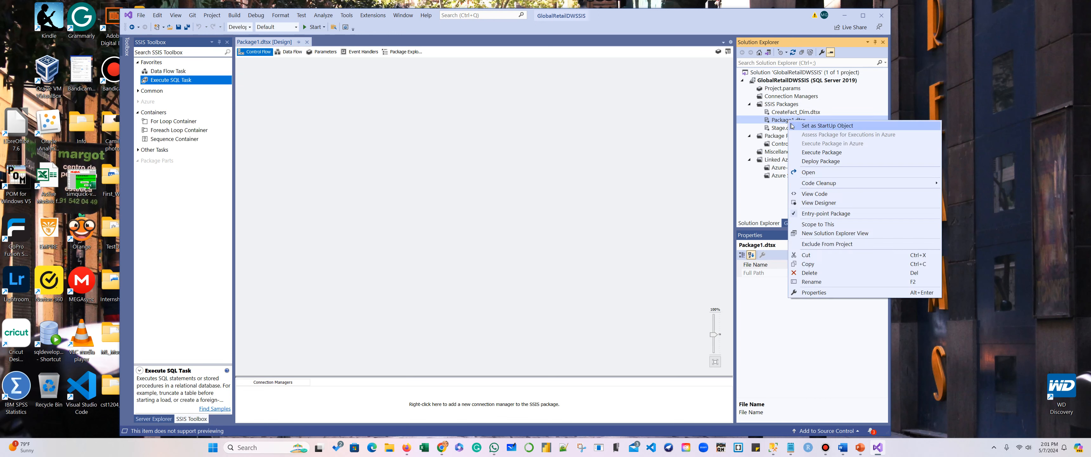
{"action": "left_click", "coordinate": [811, 282]}
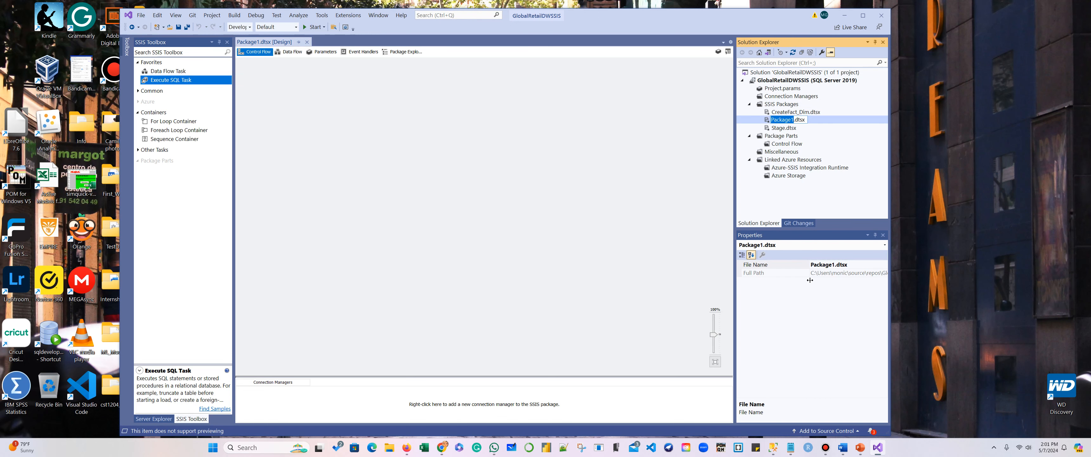
{"action": "type", "text": "ETL_Stage"}
{"action": "key", "text": "Return"}
{"action": "left_click", "coordinate": [477, 263]}
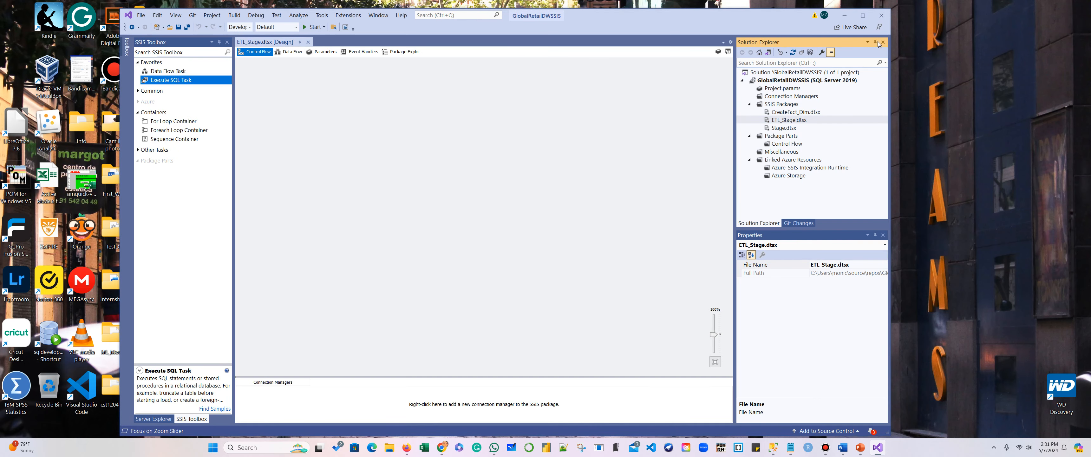
{"action": "left_click", "coordinate": [862, 16]}
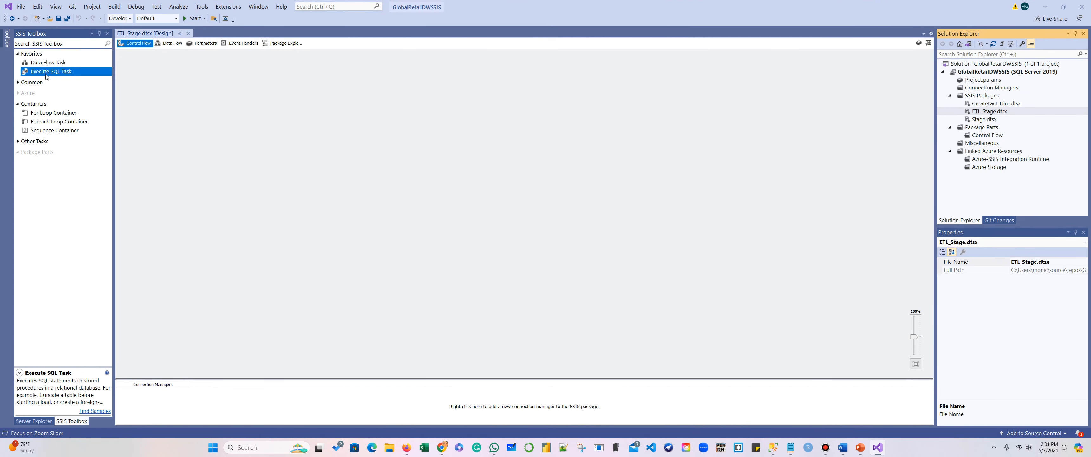
Step: Add a Data Flow Task to the package's control flow and name it ETL_Stage
{"action": "left_click", "coordinate": [47, 63]}
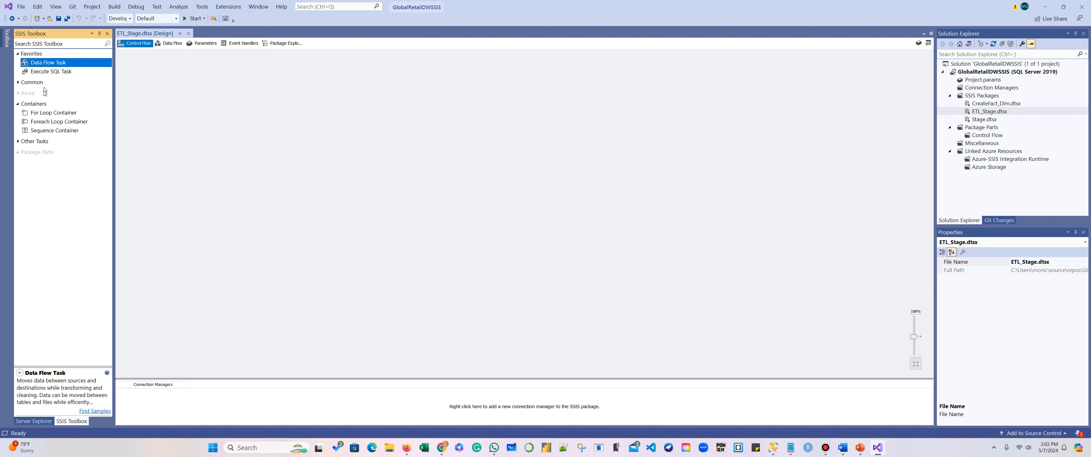
{"action": "left_click", "coordinate": [18, 141]}
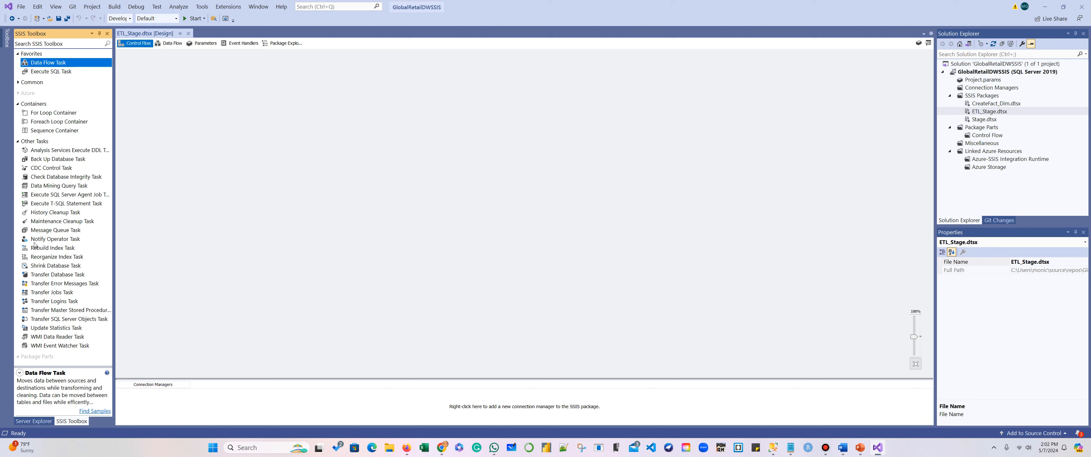
{"action": "left_click", "coordinate": [23, 141]}
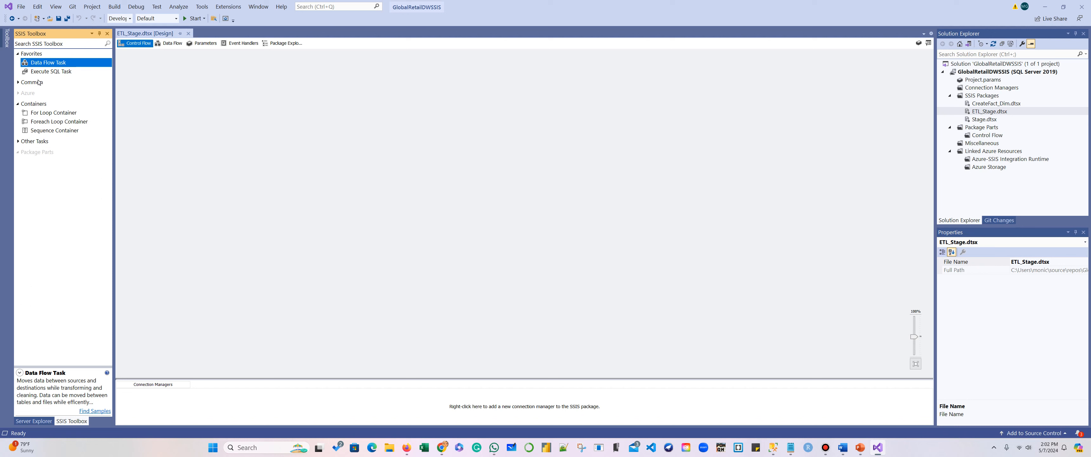
{"action": "left_click_drag", "start_coordinate": [41, 64], "coordinate": [236, 108]}
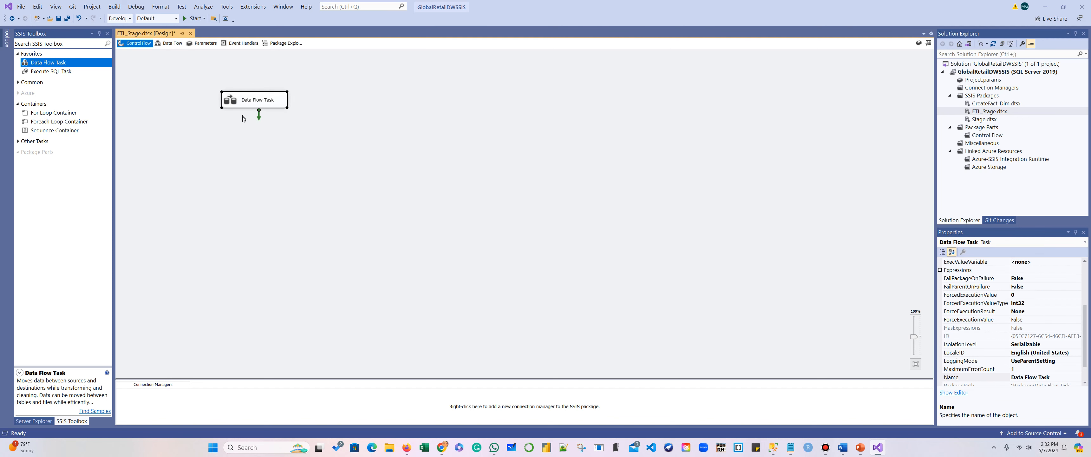
{"action": "left_click", "coordinate": [259, 101]}
{"action": "type", "text": "ETL_"}
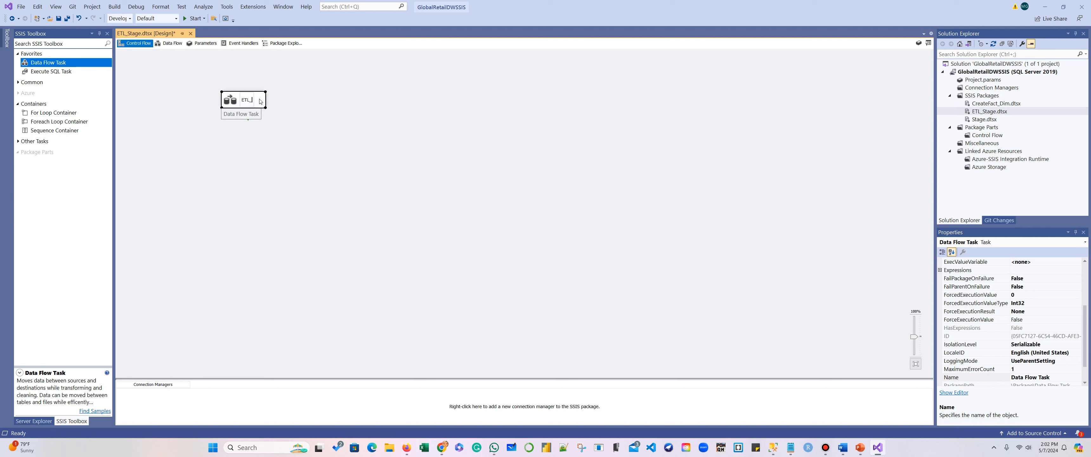
{"action": "type", "text": "Stage"}
{"action": "left_click", "coordinate": [271, 100]}
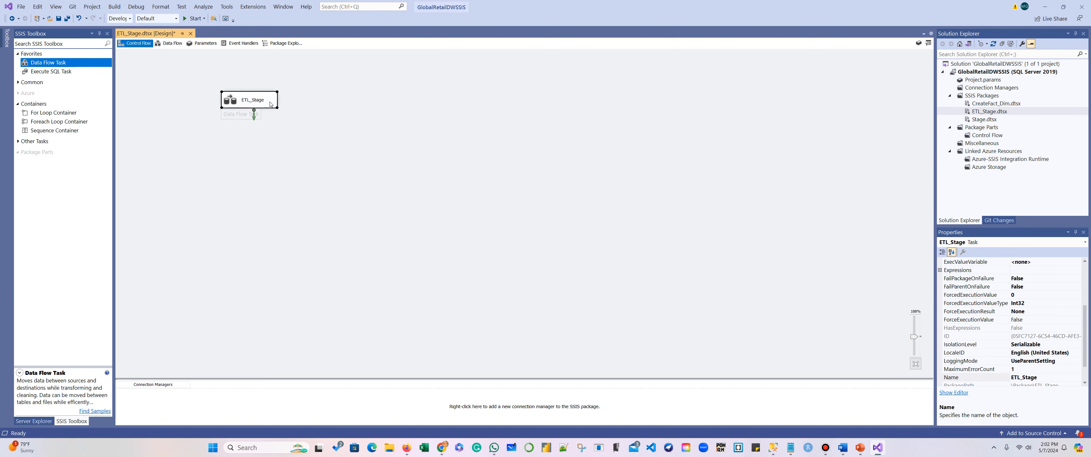
Step: Open the data flow of the ETL_Stage task, comparing its available components with those of the control flow
{"action": "double_click", "coordinate": [271, 102]}
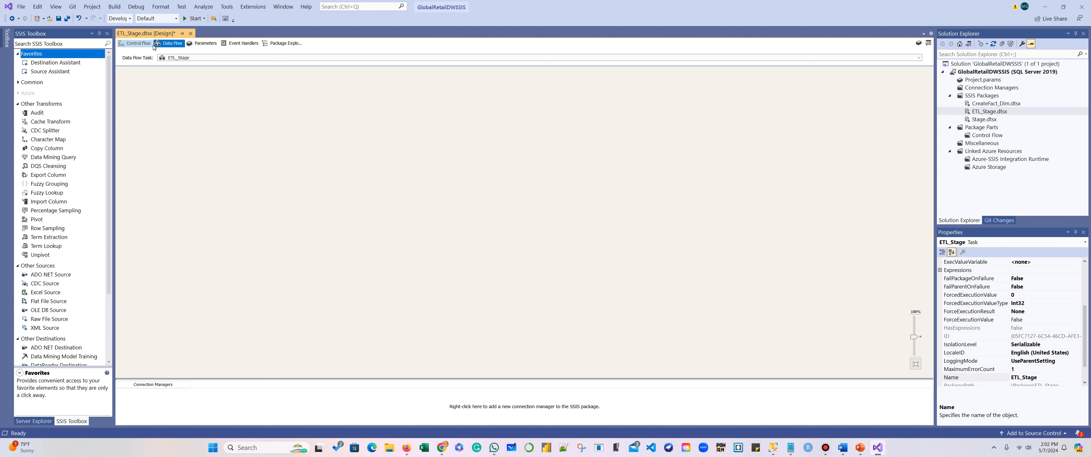
{"action": "left_click", "coordinate": [140, 45]}
{"action": "left_click", "coordinate": [166, 43]}
{"action": "left_click", "coordinate": [139, 44]}
{"action": "left_click", "coordinate": [166, 45]}
{"action": "left_click", "coordinate": [138, 45]}
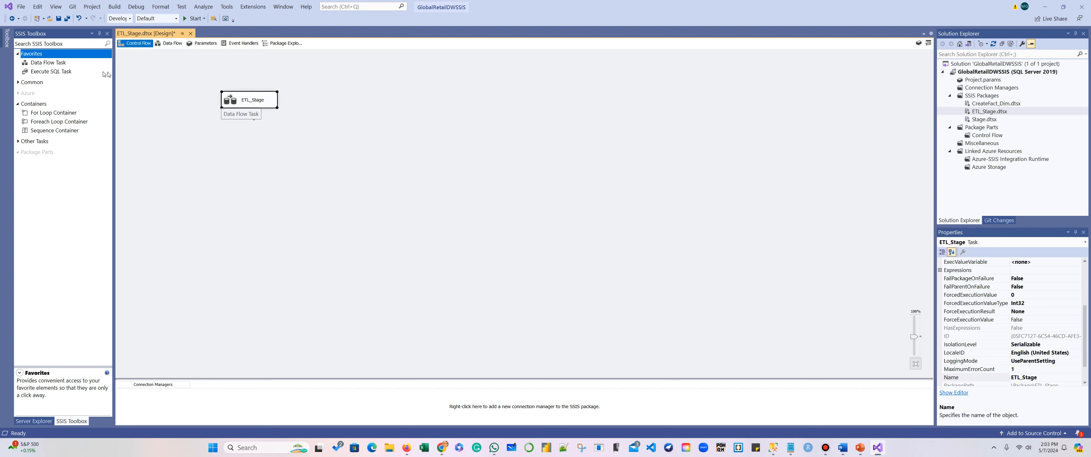
{"action": "left_click", "coordinate": [168, 43]}
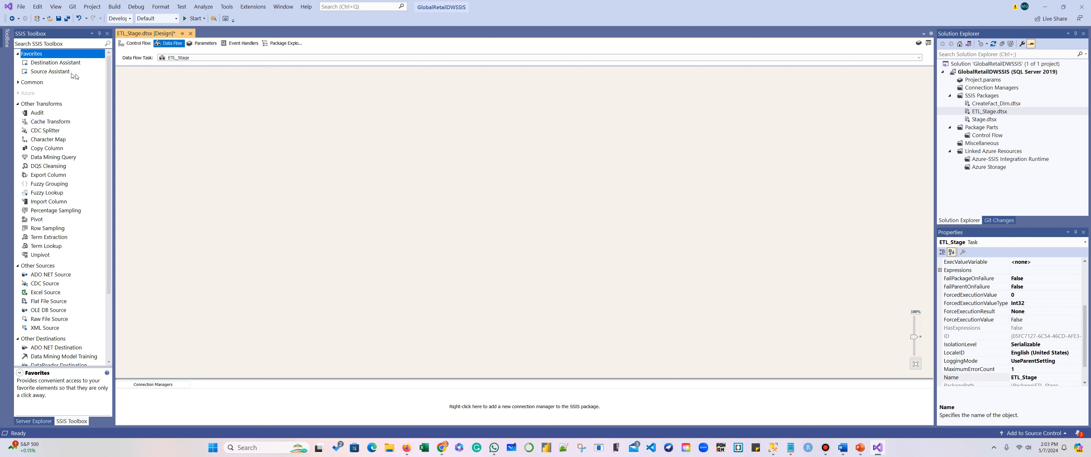
Step: Add a SQL Server source to the data flow with the Source Assistant and start a new connection manager for it
{"action": "left_click_drag", "start_coordinate": [55, 71], "coordinate": [220, 90]}
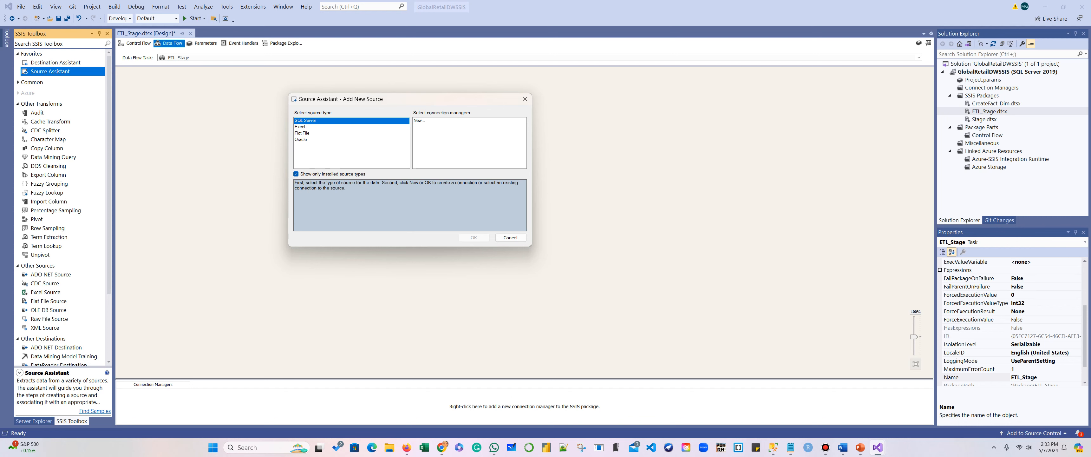
{"action": "left_click", "coordinate": [773, 447]}
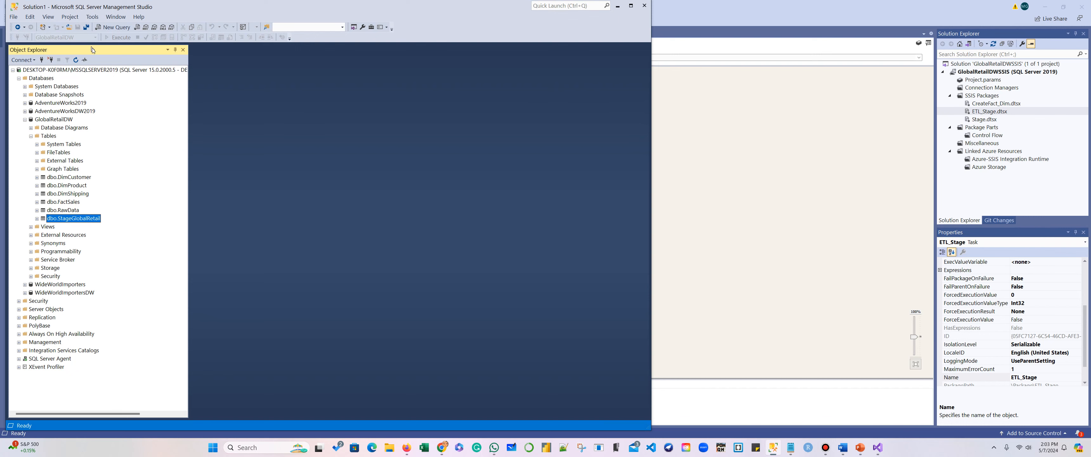
{"action": "left_click", "coordinate": [619, 7]}
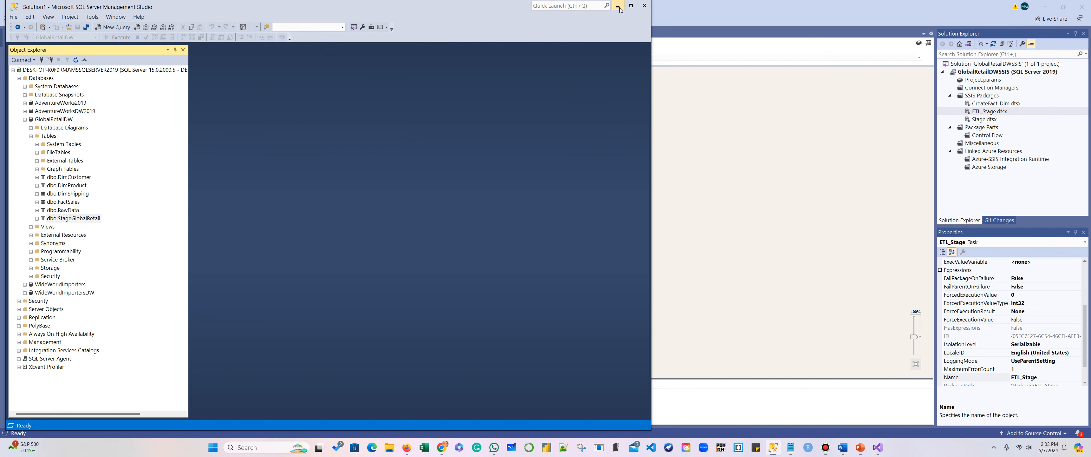
{"action": "left_click", "coordinate": [419, 121]}
{"action": "left_click", "coordinate": [474, 238]}
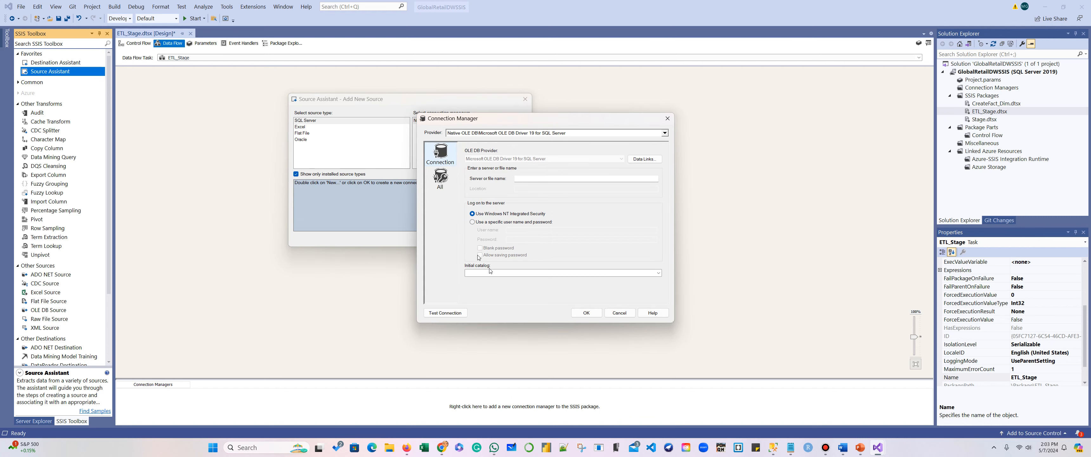
Step: Set the connection's provider to SQL Server Native Client 11.0
{"action": "left_click", "coordinate": [664, 133]}
{"action": "scroll", "coordinate": [608, 188], "scroll_direction": "down", "scroll_amount": 1}
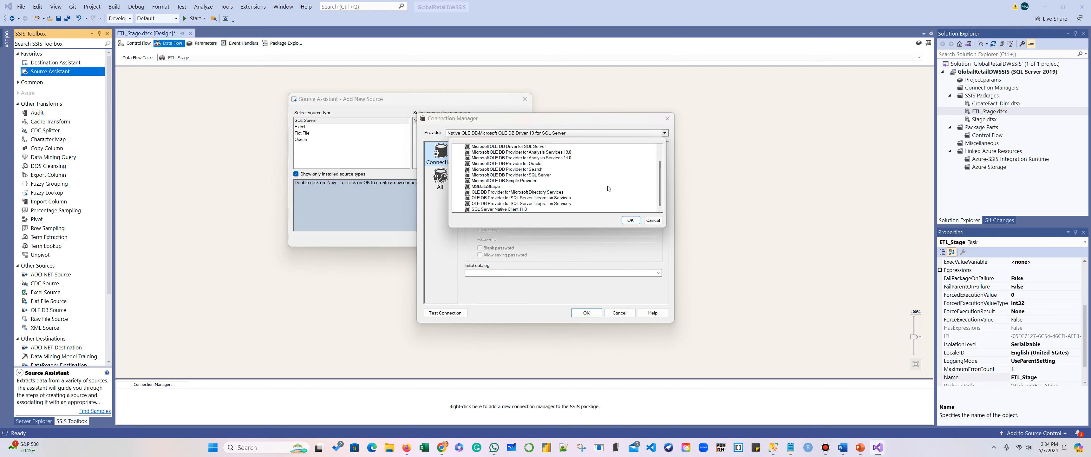
{"action": "left_click", "coordinate": [559, 209]}
{"action": "left_click", "coordinate": [630, 220]}
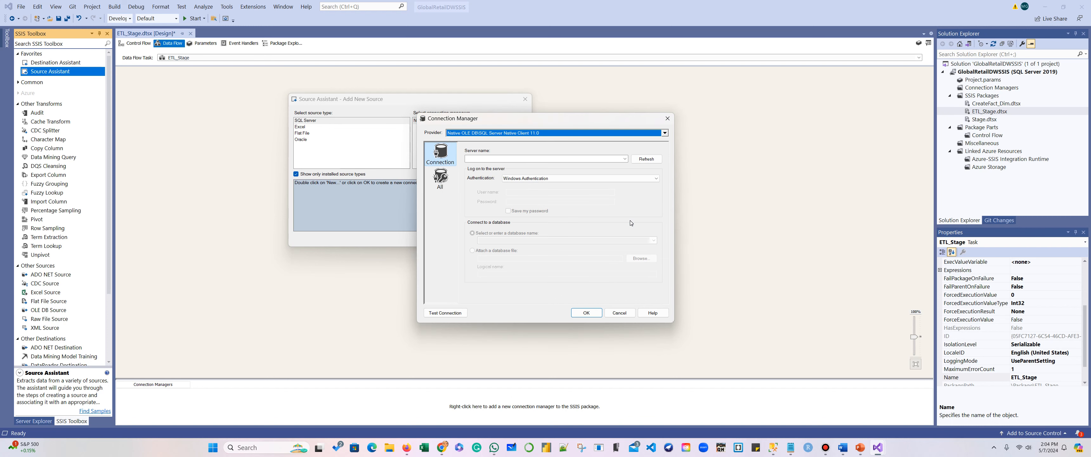
Step: Connect to the server DESKTOP-K0F0RMJ\MSSQLSERVER2019 and choose the GlobalRetailDW database
{"action": "left_click", "coordinate": [625, 159]}
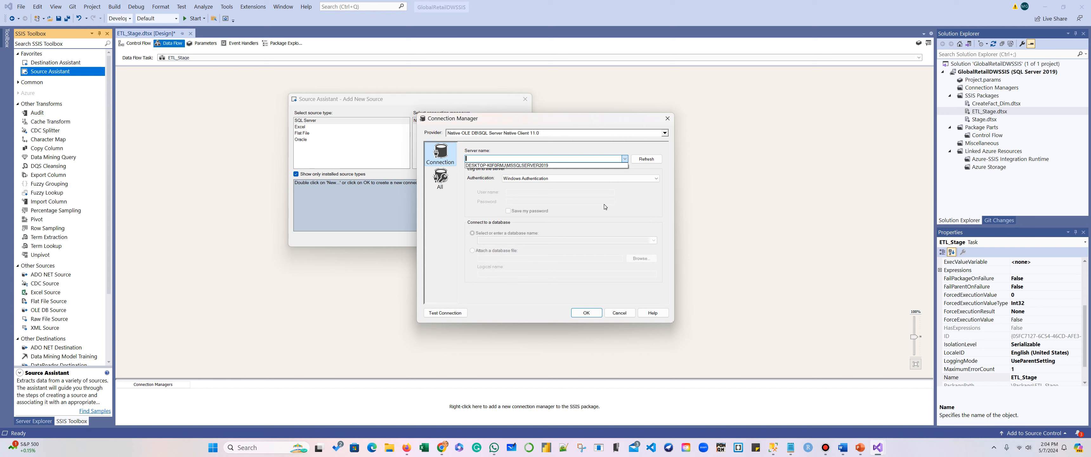
{"action": "left_click", "coordinate": [571, 165]}
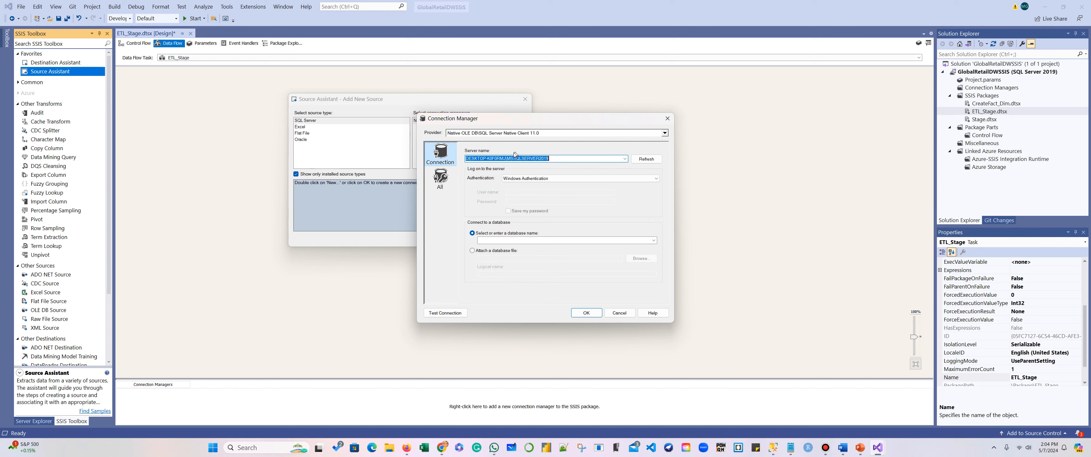
{"action": "left_click", "coordinate": [653, 240]}
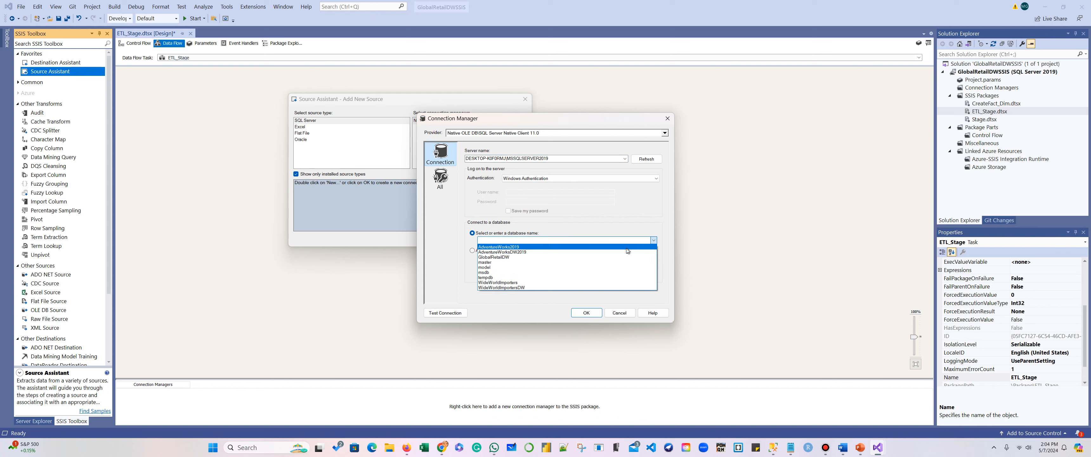
{"action": "left_click", "coordinate": [557, 257]}
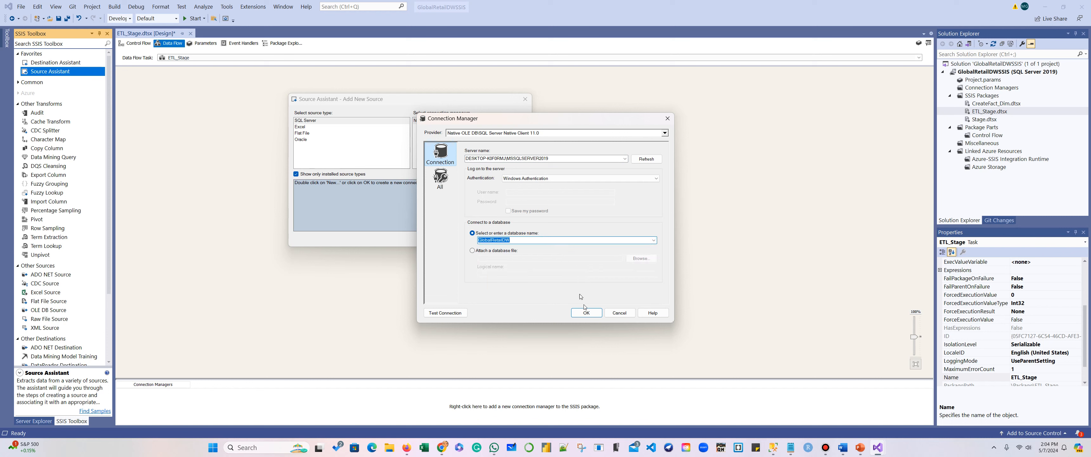
Step: Recheck the connection's provider list, keeping SQL Server Native Client 11.0 selected
{"action": "left_click", "coordinate": [665, 133]}
{"action": "scroll", "coordinate": [607, 188], "scroll_direction": "down", "scroll_amount": 1}
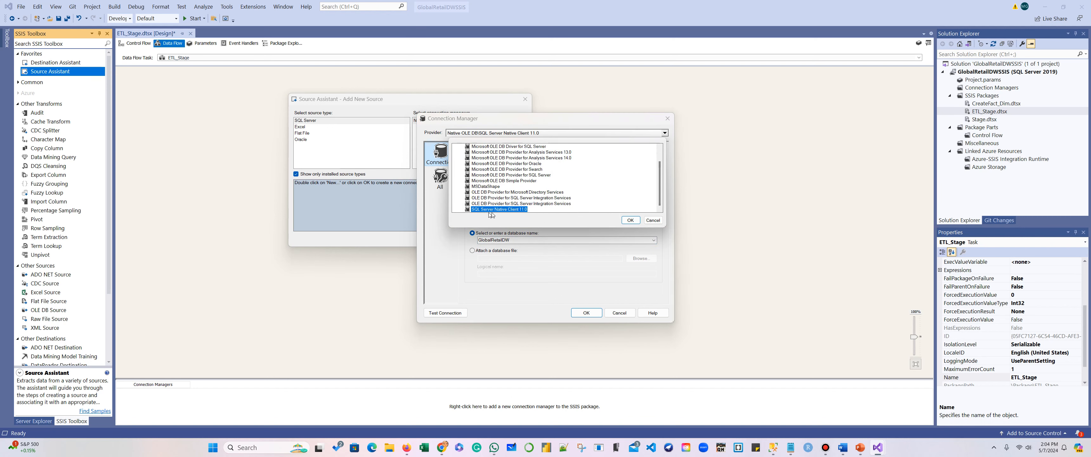
{"action": "left_click", "coordinate": [630, 219]}
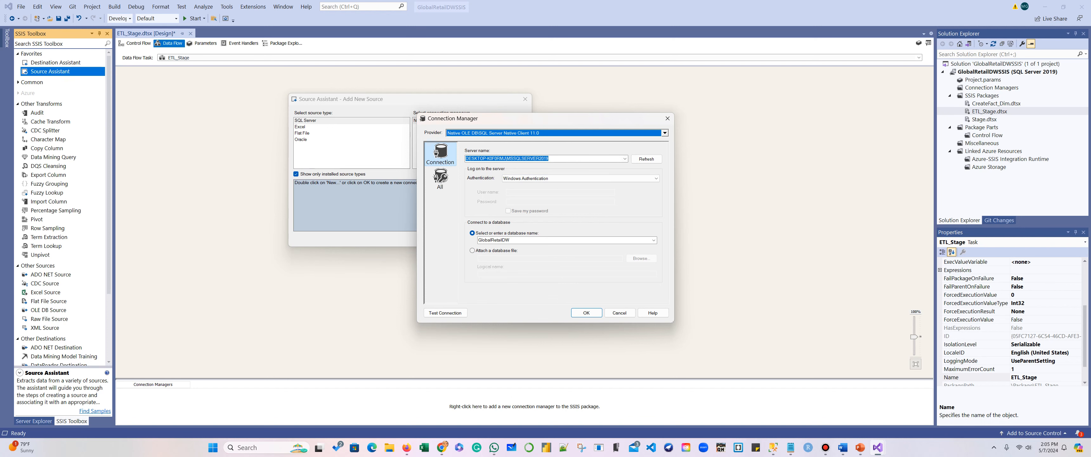
Step: Check the server name in SQL Server Management Studio, return to Visual Studio and accept the source's connection manager settings
{"action": "left_click", "coordinate": [773, 447]}
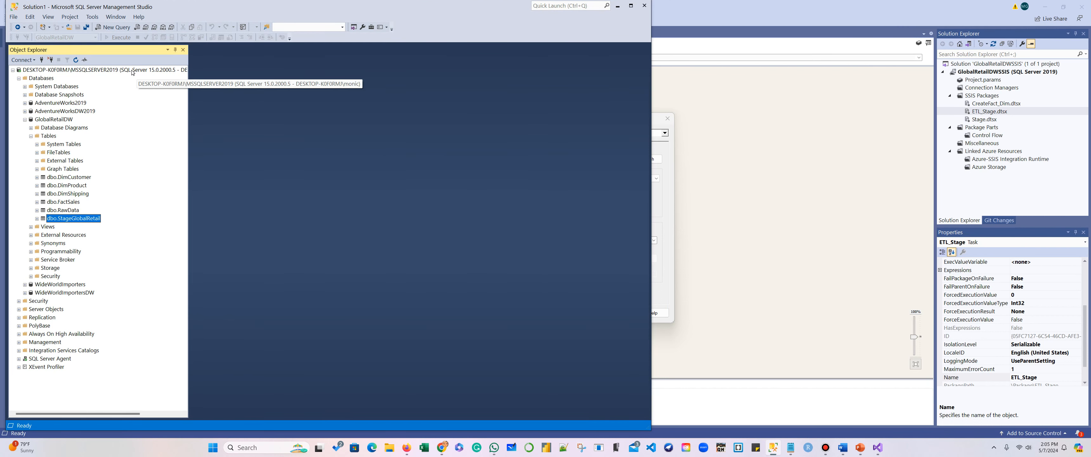
{"action": "left_click", "coordinate": [617, 6]}
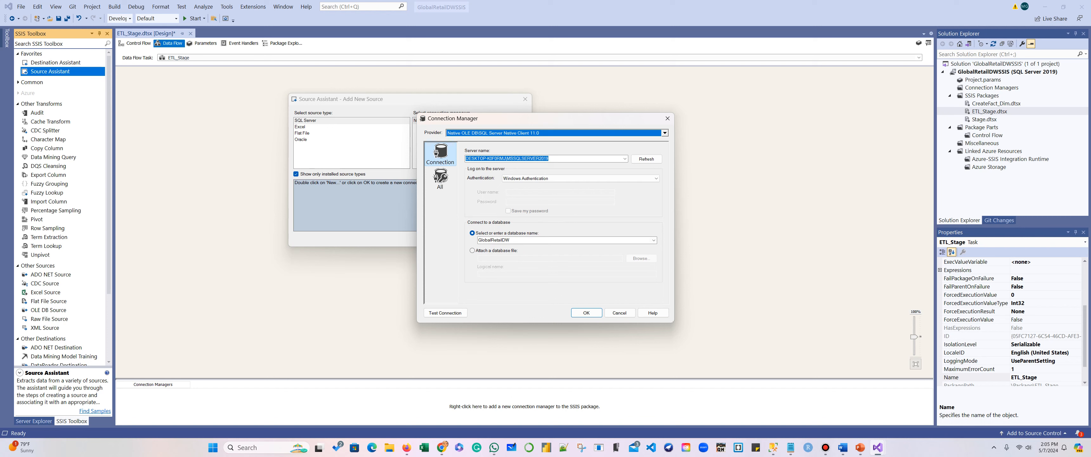
{"action": "left_click", "coordinate": [586, 312]}
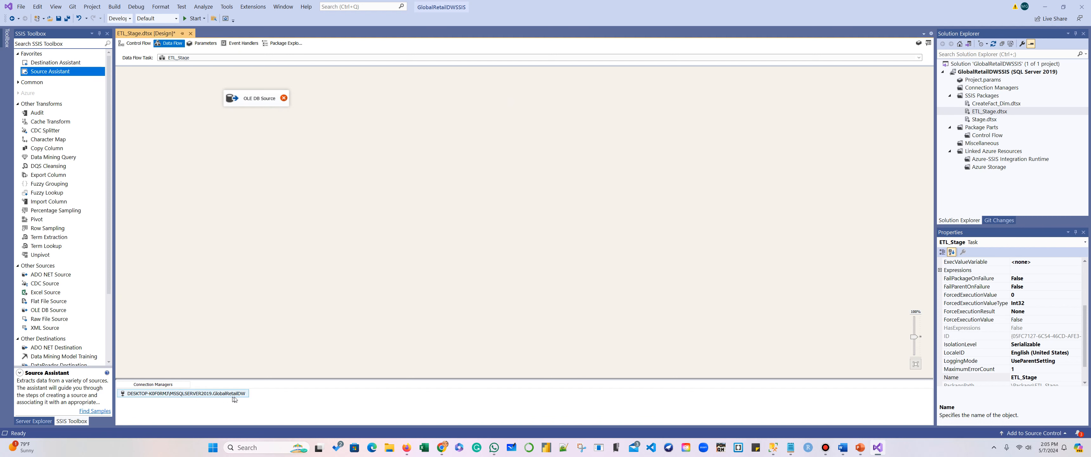
Step: Rename the new GlobalRetailDW connection manager to source
{"action": "right_click", "coordinate": [188, 396]}
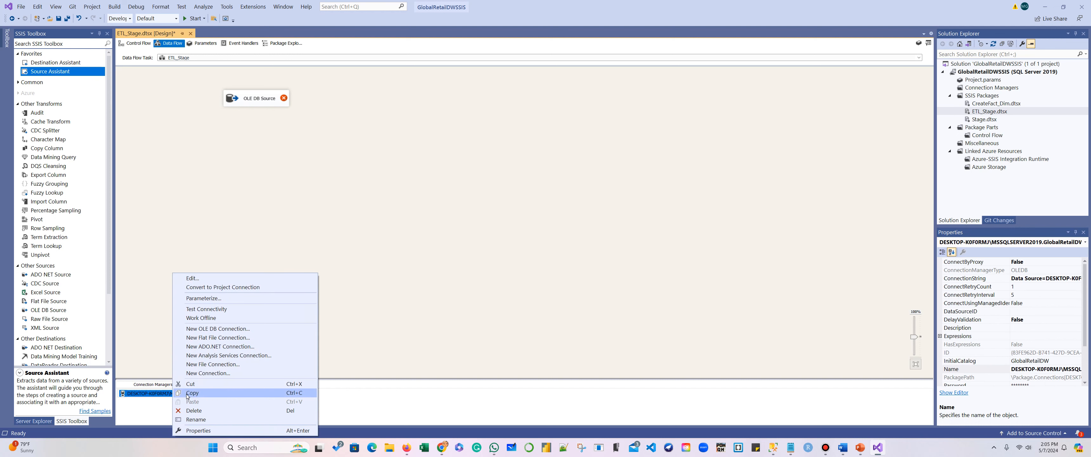
{"action": "left_click", "coordinate": [201, 419]}
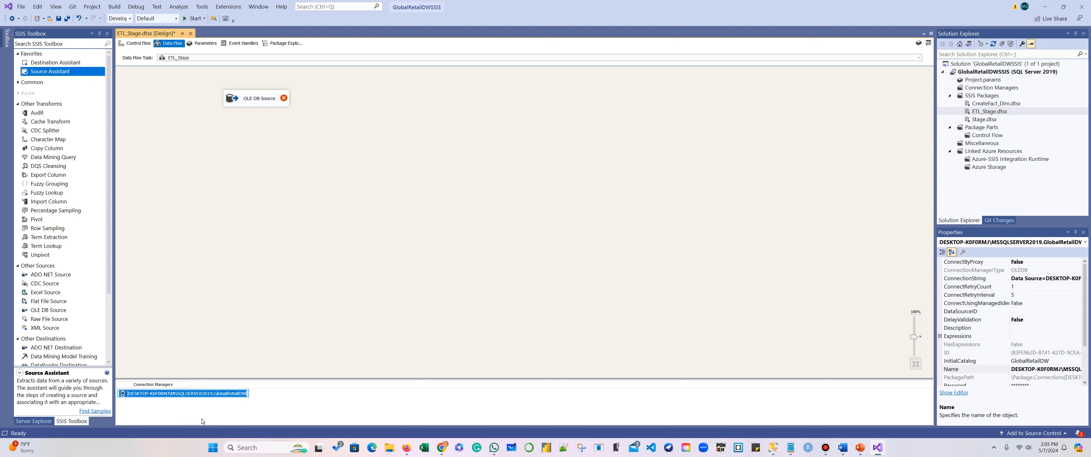
{"action": "type", "text": "source"}
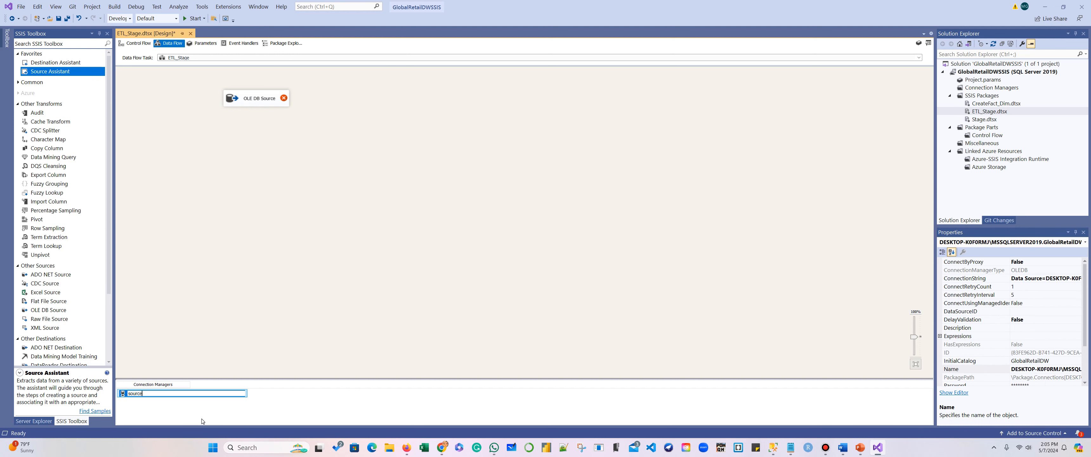
{"action": "left_click", "coordinate": [253, 416]}
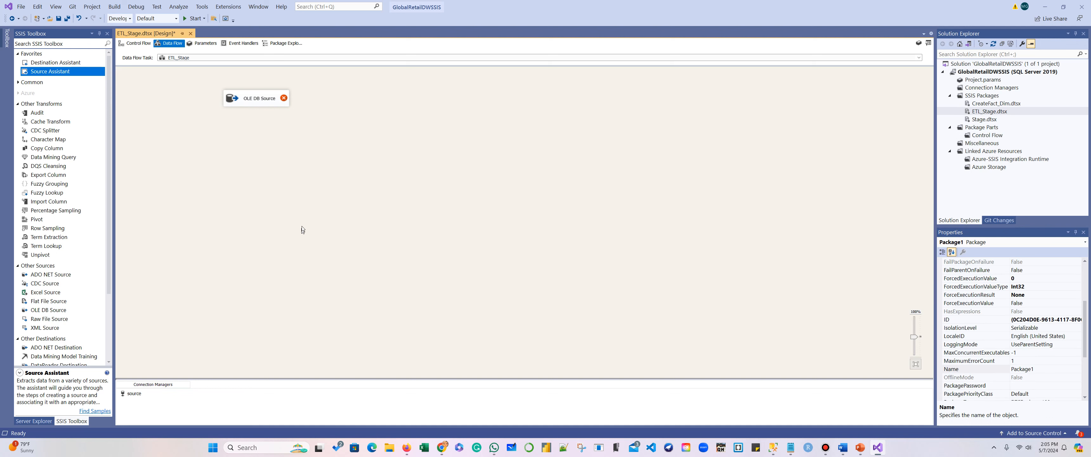
Step: Rename the OLE DB Source component in the data flow to rawData
{"action": "left_click", "coordinate": [256, 101]}
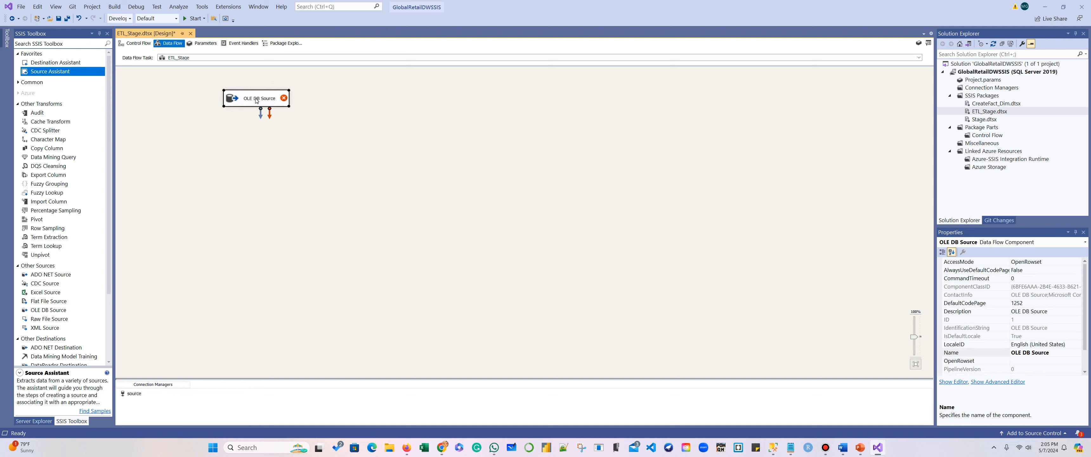
{"action": "left_click", "coordinate": [258, 101]}
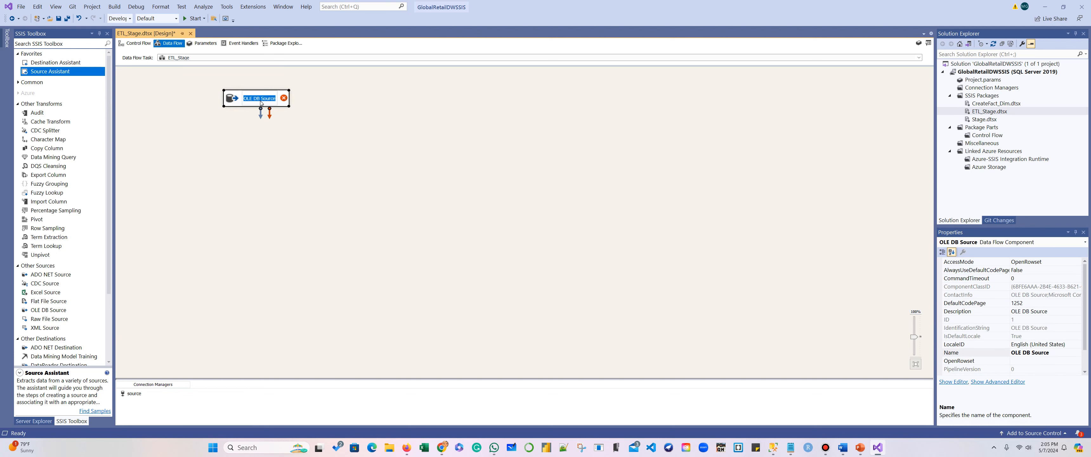
{"action": "type", "text": "rawData"}
{"action": "left_click", "coordinate": [291, 156]}
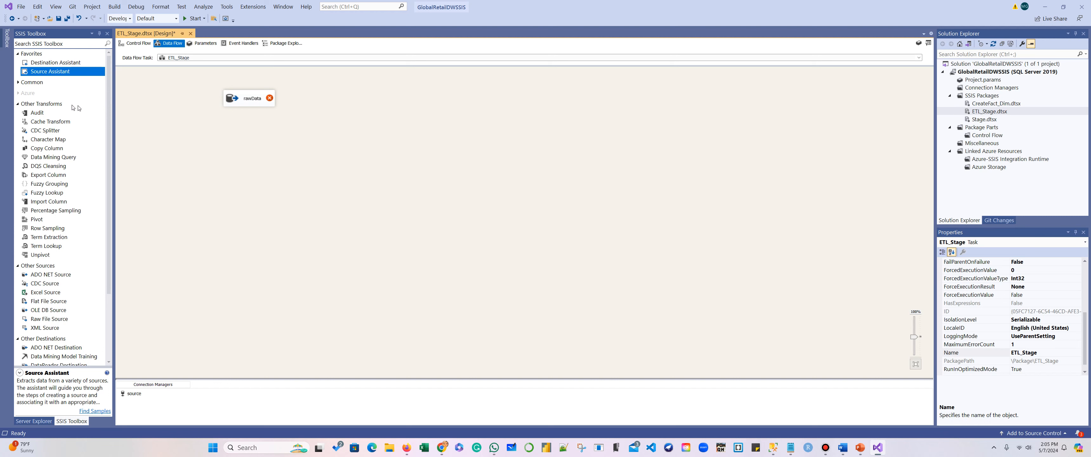
Step: Add a SQL Server destination with the Destination Assistant and start a new connection manager for it
{"action": "left_click", "coordinate": [44, 63]}
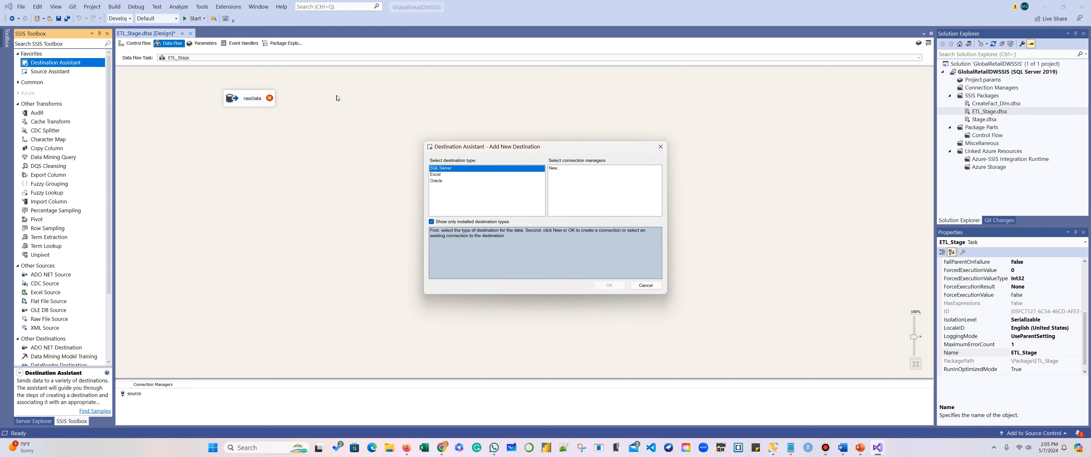
{"action": "left_click", "coordinate": [553, 169]}
{"action": "left_click", "coordinate": [610, 284]}
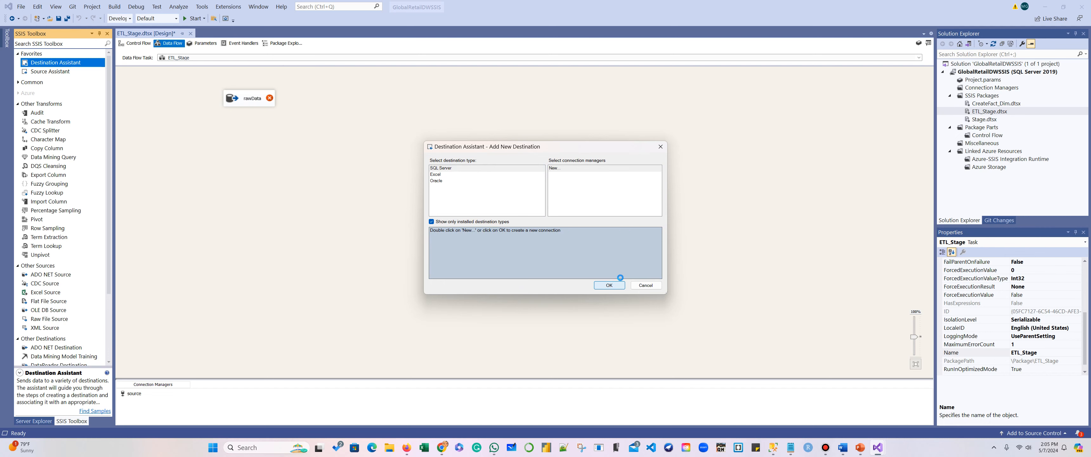
Step: Copy the server name DESKTOP-K0F0RMJ\MSSQLSERVER2019 from the Notepad file of DROP TABLE statements and return to the connection settings
{"action": "mouse_move", "coordinate": [790, 447]}
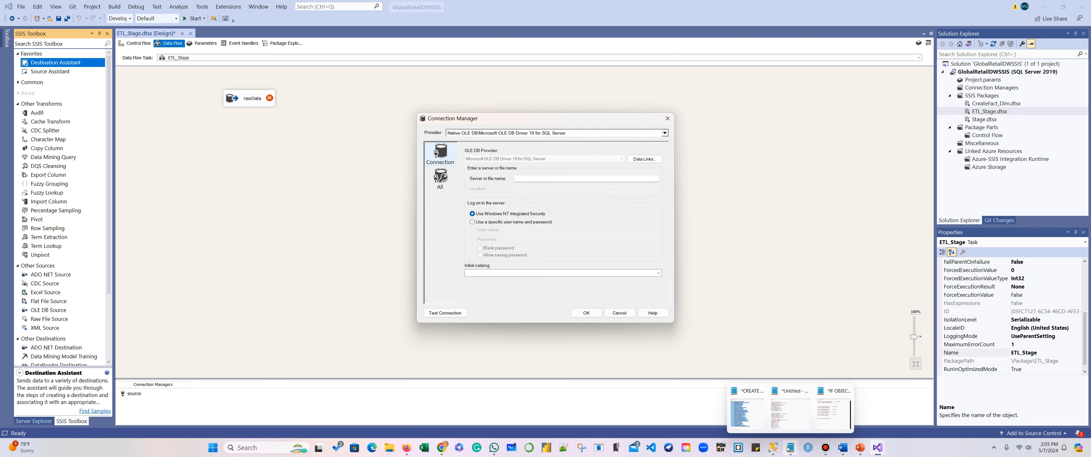
{"action": "left_click", "coordinate": [824, 428]}
{"action": "left_click_drag", "start_coordinate": [844, 281], "coordinate": [672, 282]}
{"action": "key", "text": "ctrl+c"}
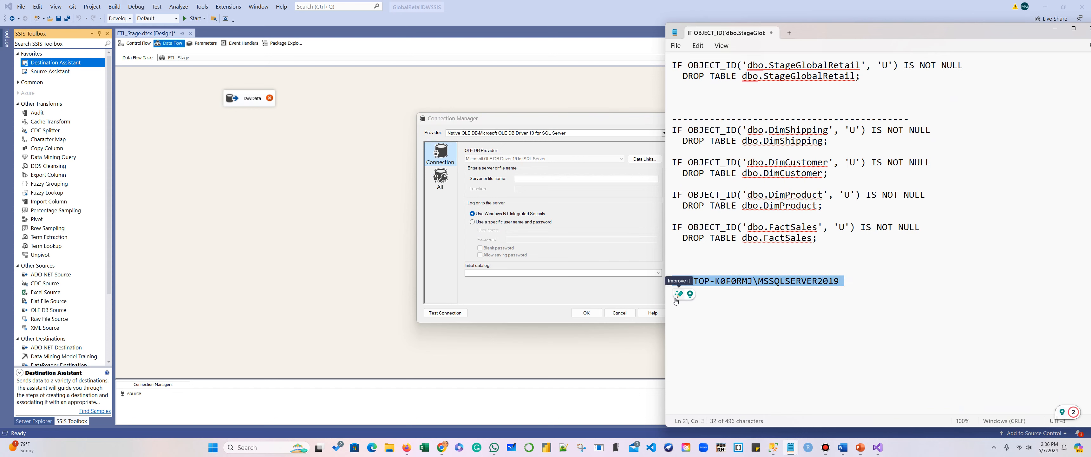
{"action": "left_click", "coordinate": [1054, 31]}
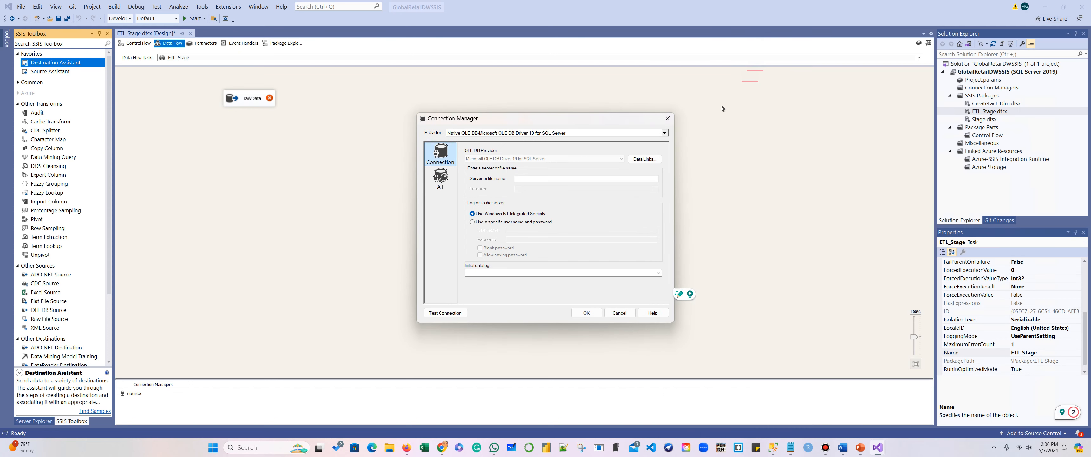
Step: Set the destination connection's provider to SQL Server Native Client 11.0
{"action": "left_click", "coordinate": [663, 132]}
{"action": "scroll", "coordinate": [554, 208], "scroll_direction": "down", "scroll_amount": 1}
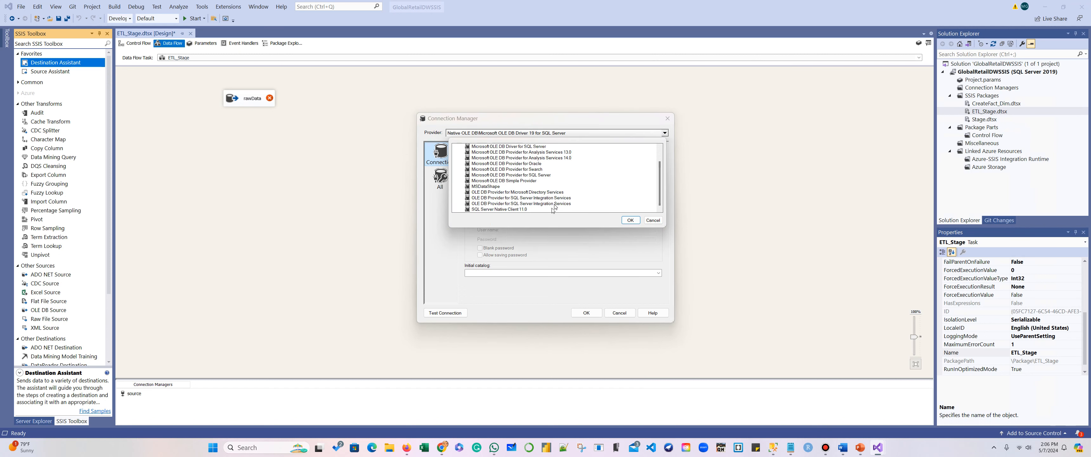
{"action": "left_click", "coordinate": [518, 210]}
{"action": "left_click", "coordinate": [630, 220]}
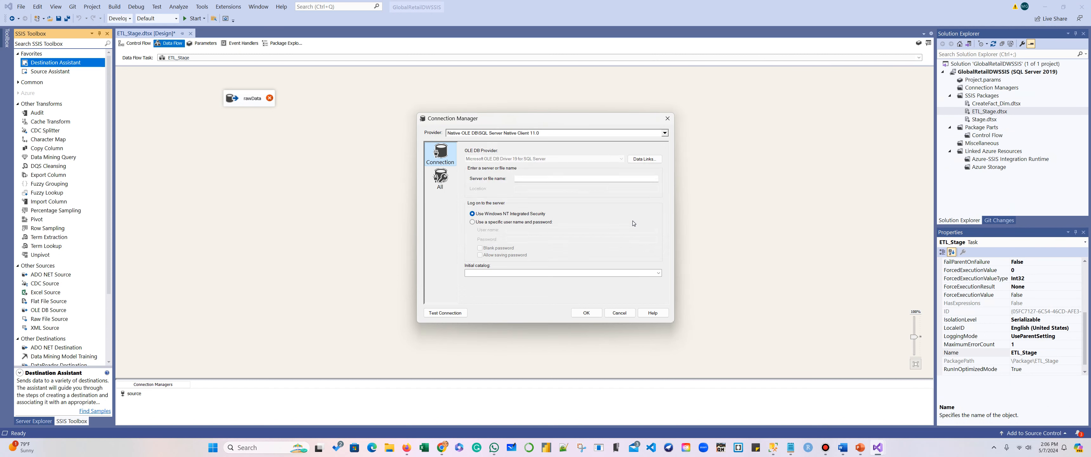
Step: Connect the destination to server DESKTOP-K0F0RMJ\MSSQLSERVER2019 with the GlobalRetailDW database and accept the connection
{"action": "left_click", "coordinate": [542, 157]}
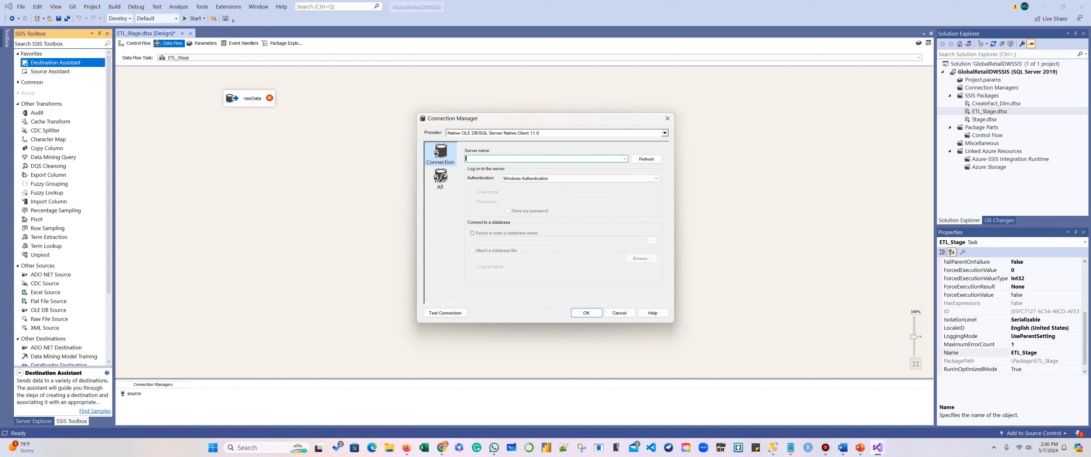
{"action": "key", "text": "ctrl+v"}
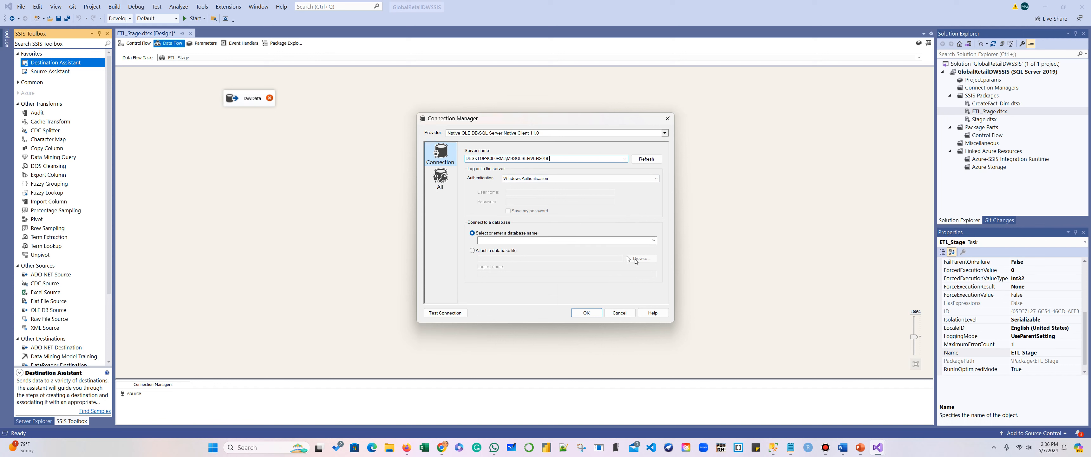
{"action": "left_click", "coordinate": [653, 240]}
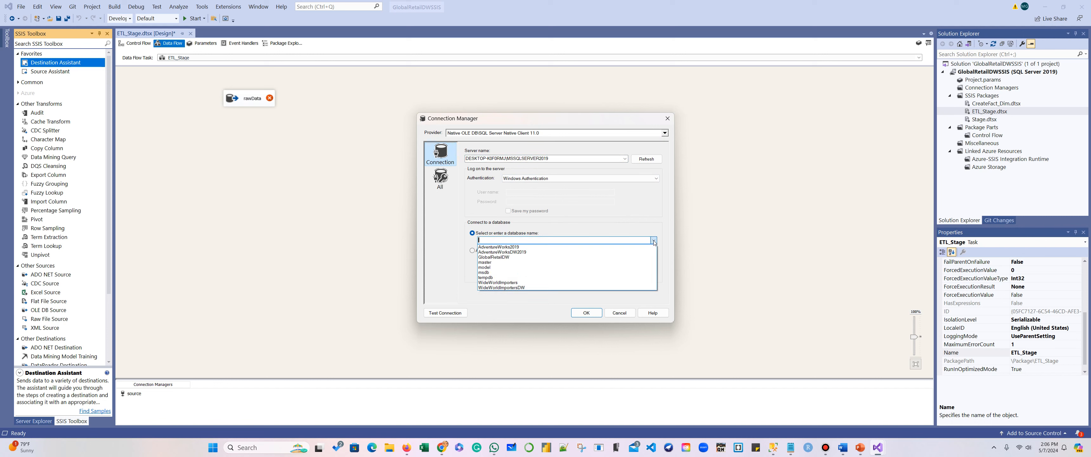
{"action": "left_click", "coordinate": [581, 256]}
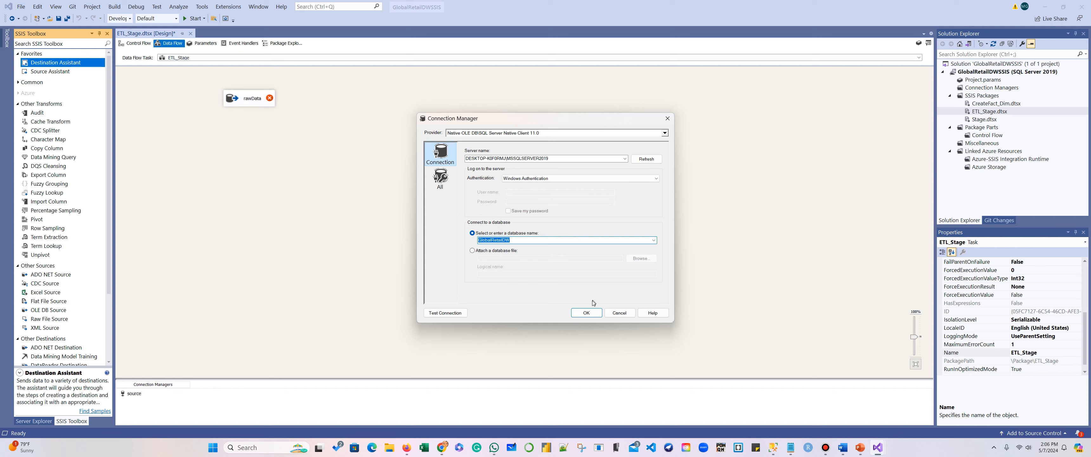
{"action": "left_click", "coordinate": [588, 313]}
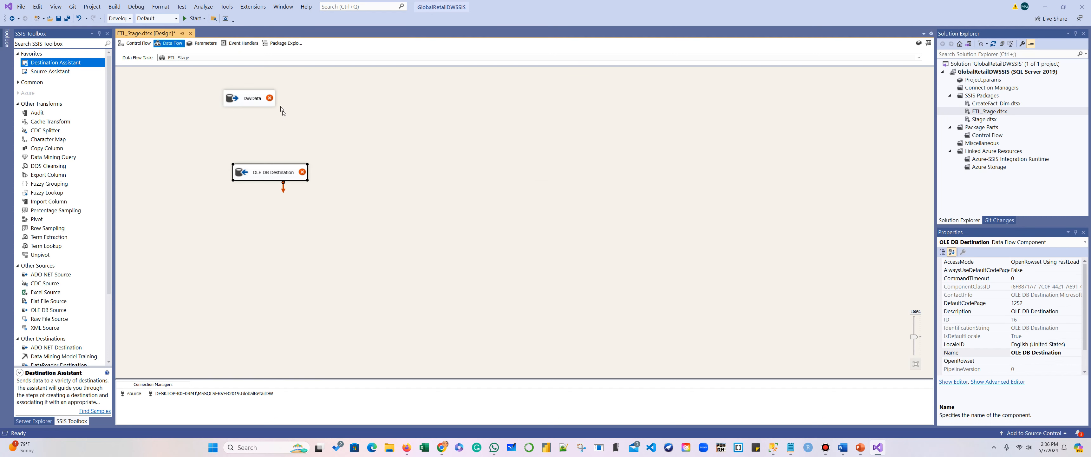
Step: Rename the OLE DB Destination component to StageTable and line it up beneath the rawData source
{"action": "left_click_drag", "start_coordinate": [256, 101], "coordinate": [288, 101]}
{"action": "left_click", "coordinate": [279, 175]}
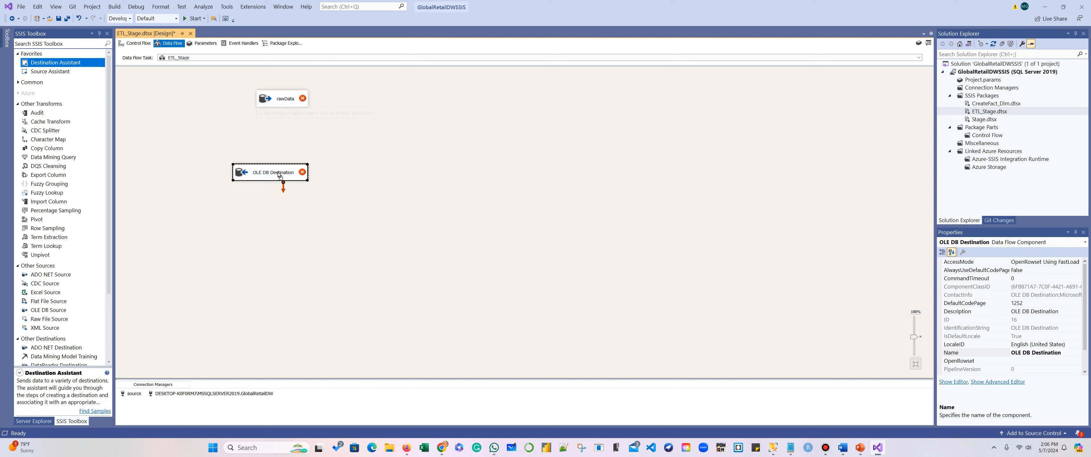
{"action": "left_click_drag", "start_coordinate": [279, 176], "coordinate": [280, 172]}
{"action": "left_click", "coordinate": [280, 172]}
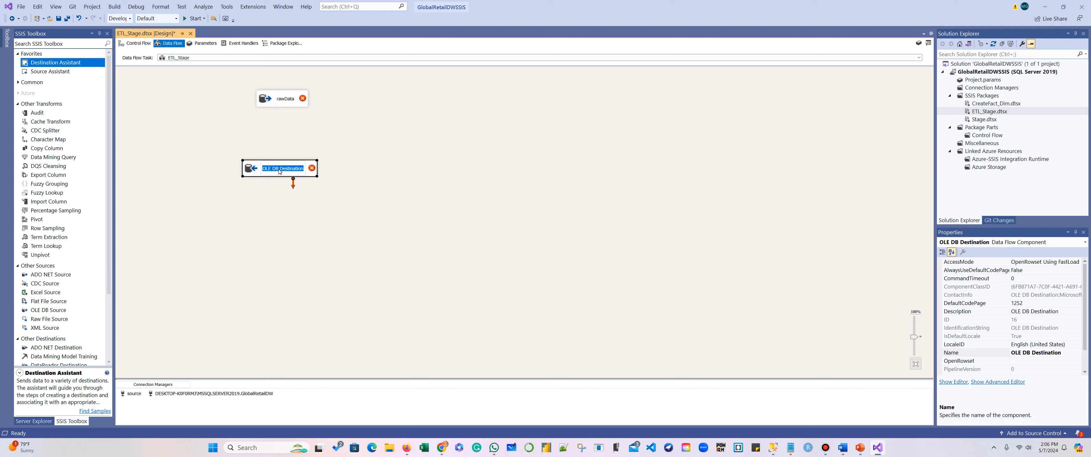
{"action": "type", "text": "StageT"}
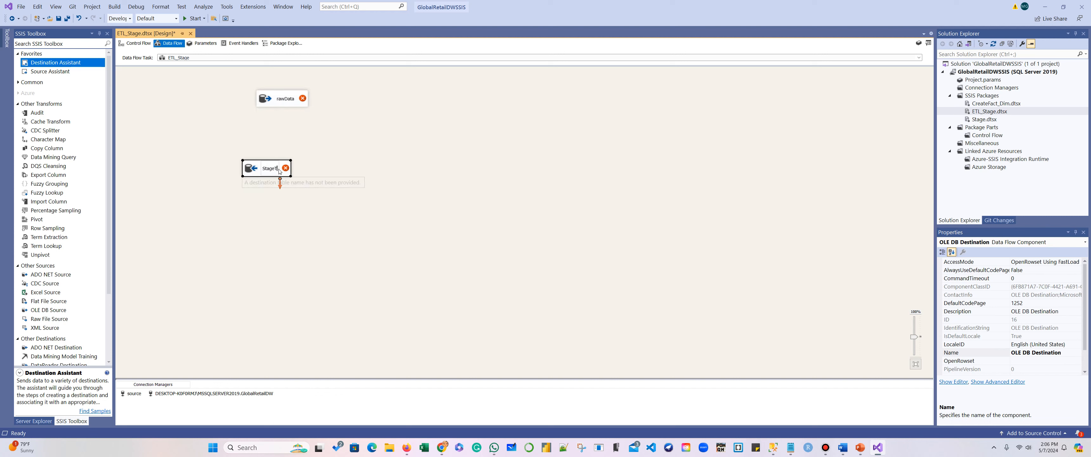
{"action": "type", "text": "able"}
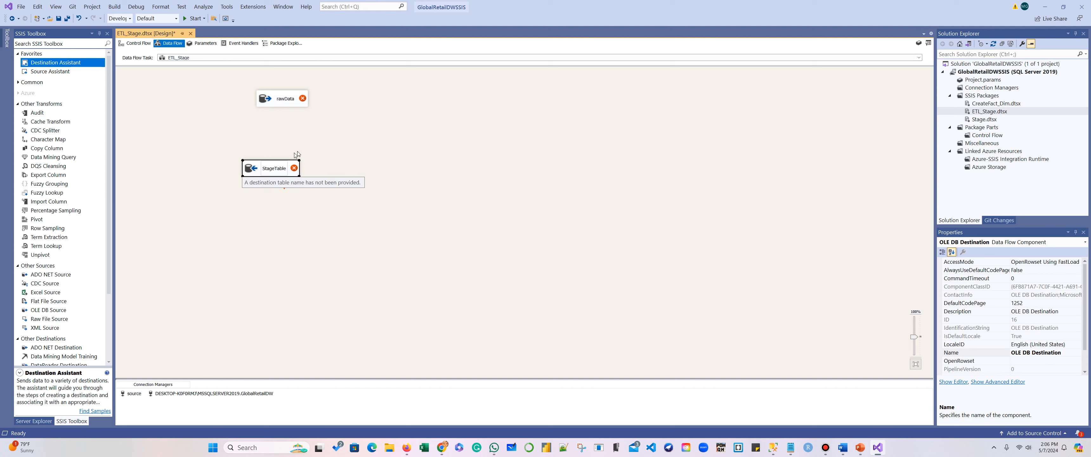
{"action": "key", "text": "Return"}
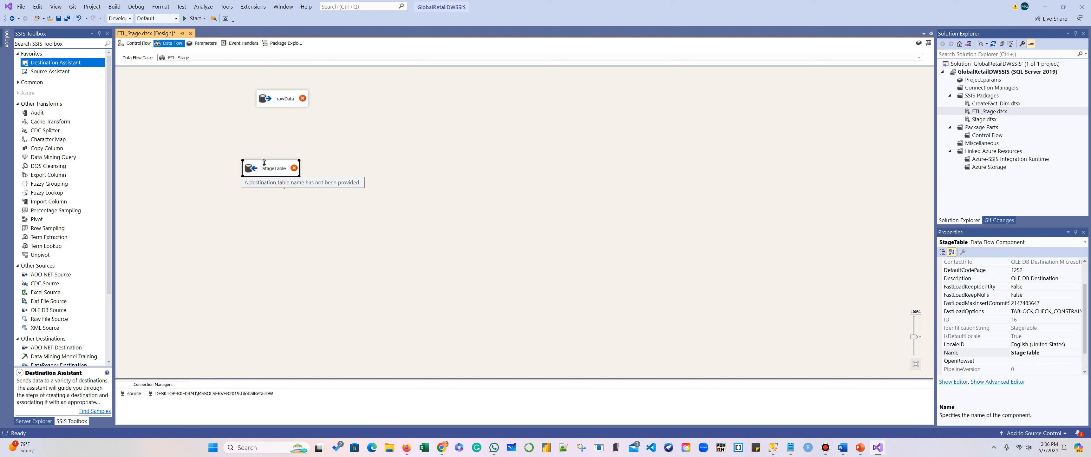
{"action": "left_click_drag", "start_coordinate": [263, 164], "coordinate": [274, 150]}
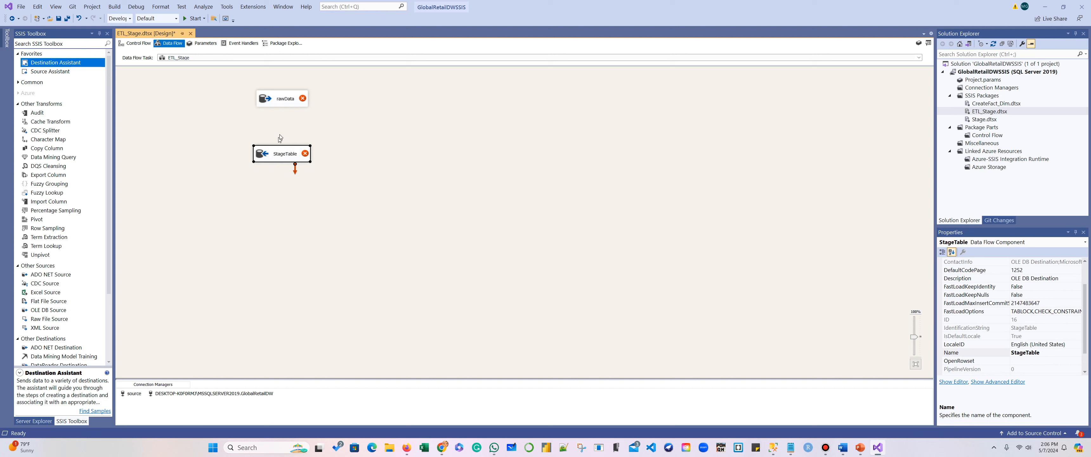
Step: Rename the destination's GlobalRetailDW connection manager to Destination
{"action": "double_click", "coordinate": [282, 102]}
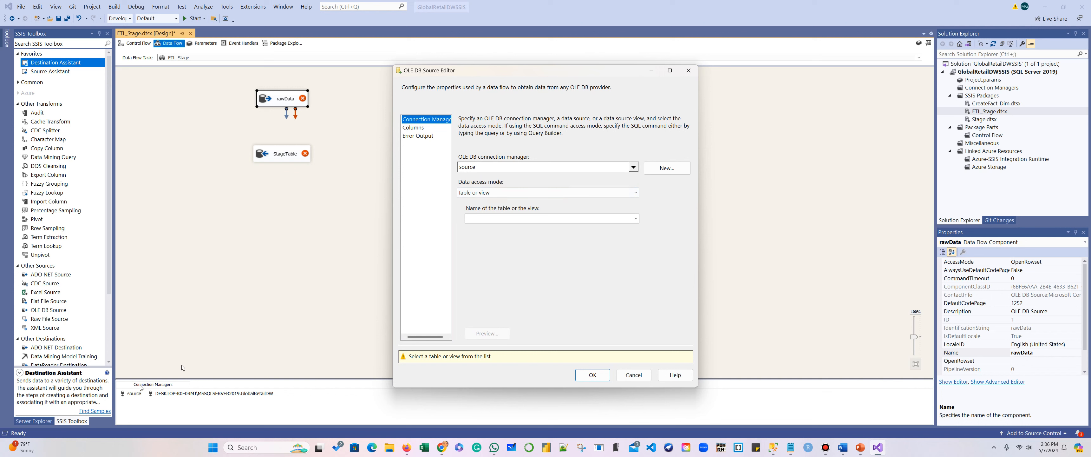
{"action": "left_click", "coordinate": [688, 70]}
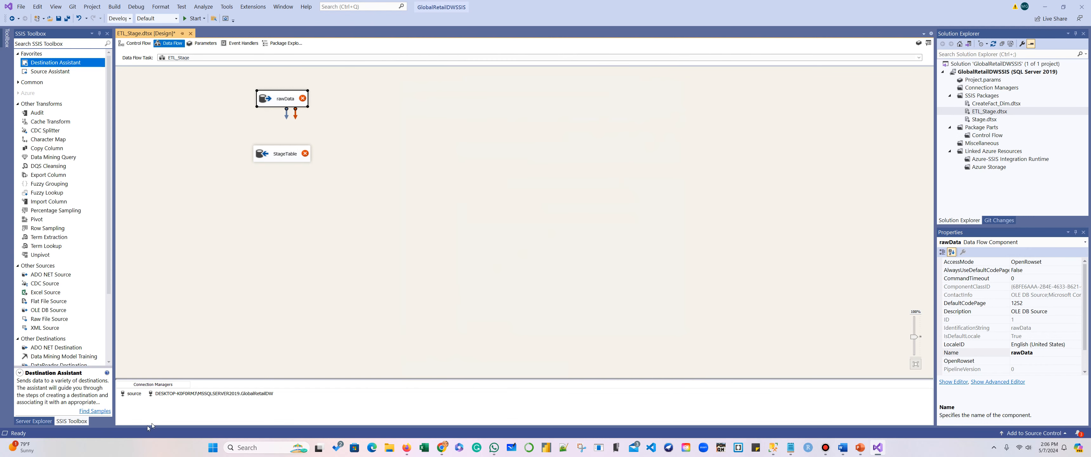
{"action": "left_click", "coordinate": [191, 393]}
{"action": "right_click", "coordinate": [190, 393]}
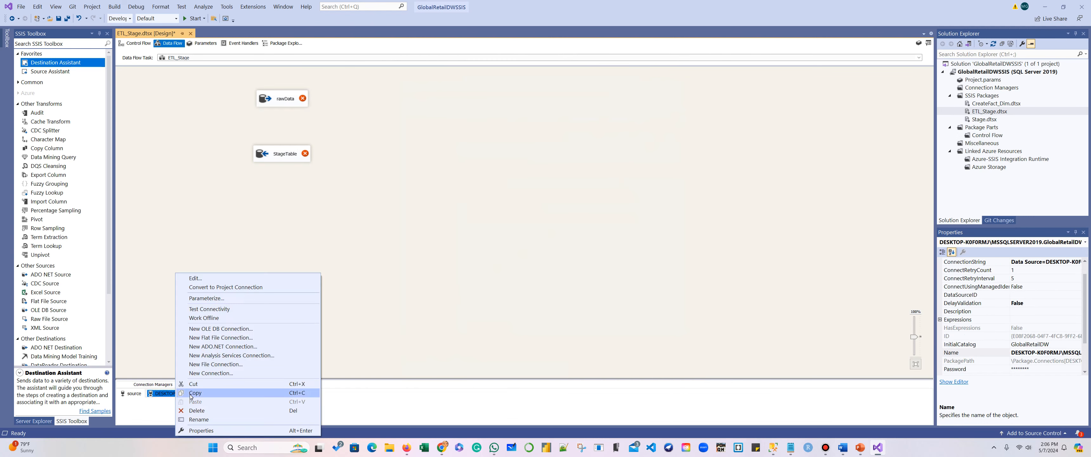
{"action": "left_click", "coordinate": [197, 419]}
{"action": "type", "text": "Destination"}
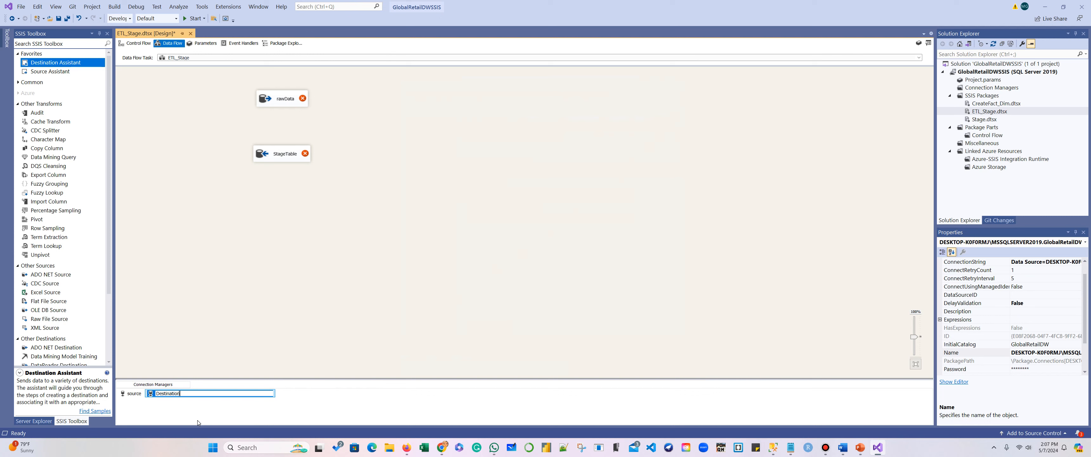
{"action": "left_click", "coordinate": [181, 411]}
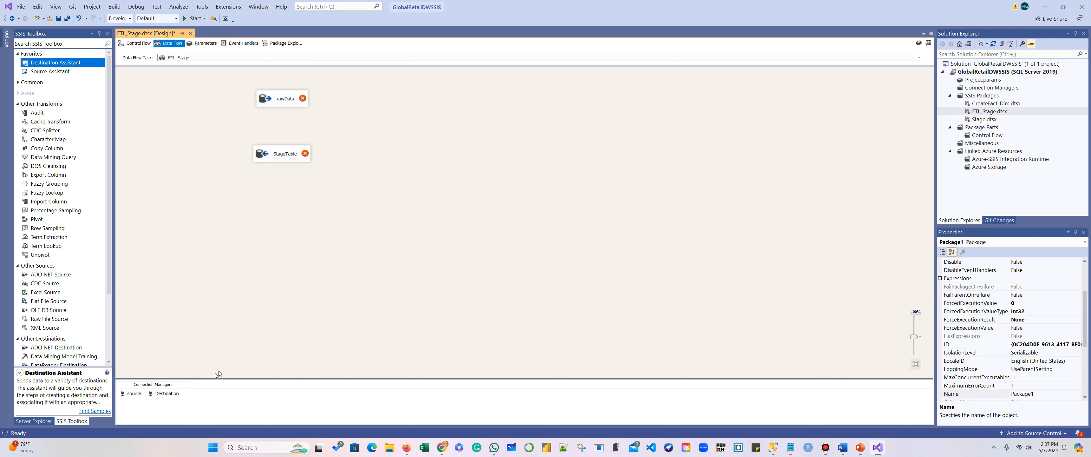
Step: Align StageTable beneath rawData and set the rawData source to read from [dbo].[RawData] using the Table or view access mode
{"action": "left_click_drag", "start_coordinate": [291, 151], "coordinate": [295, 147]}
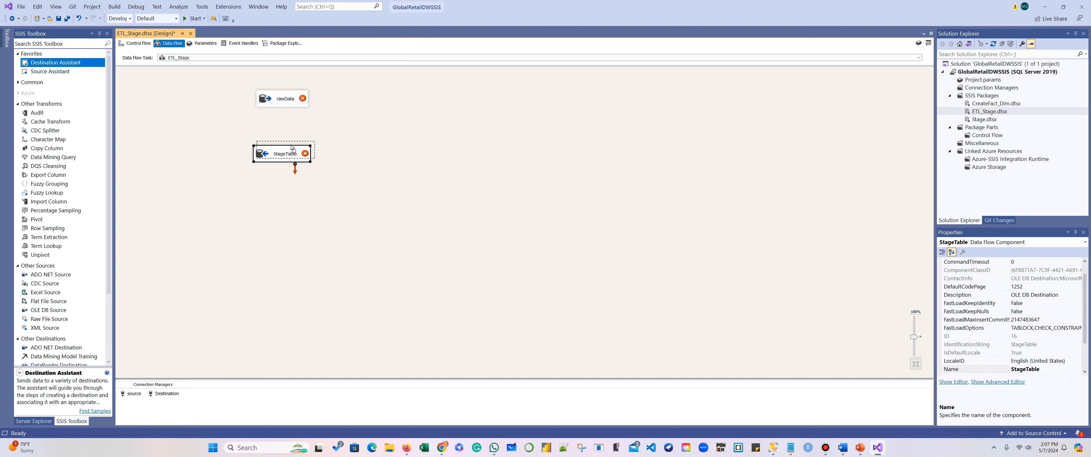
{"action": "double_click", "coordinate": [287, 101]}
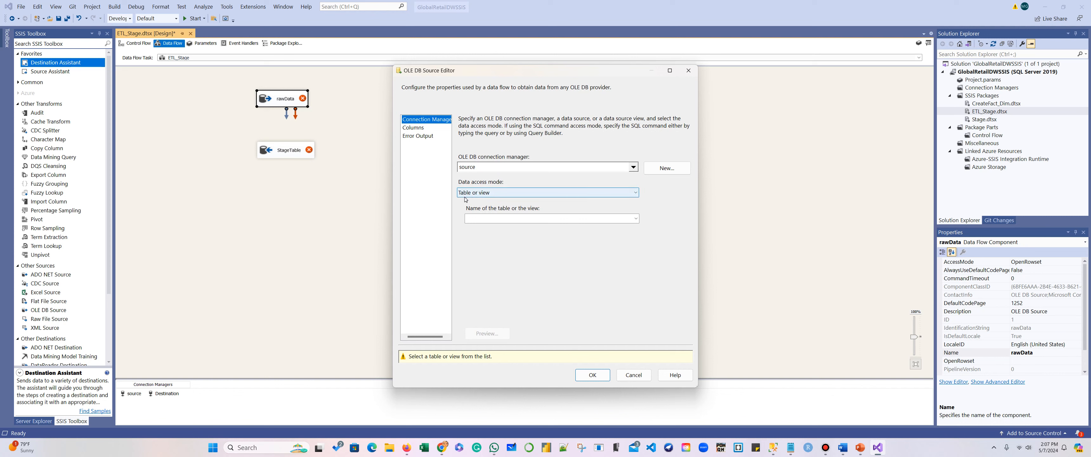
{"action": "left_click", "coordinate": [634, 193]}
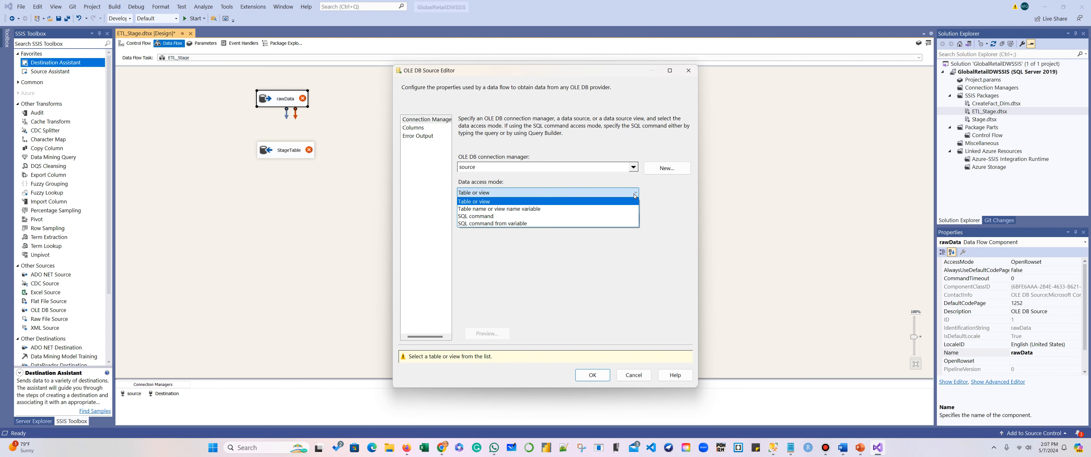
{"action": "left_click", "coordinate": [634, 201]}
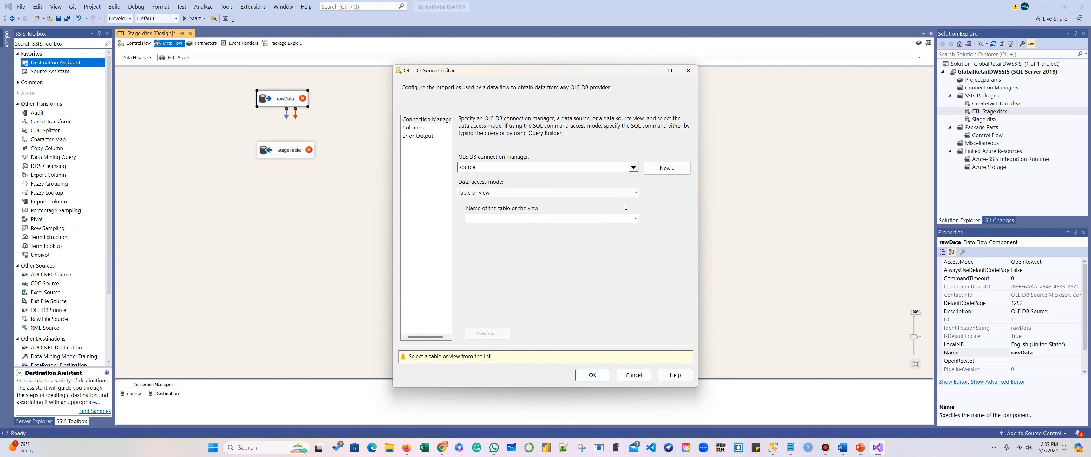
{"action": "left_click", "coordinate": [636, 218]}
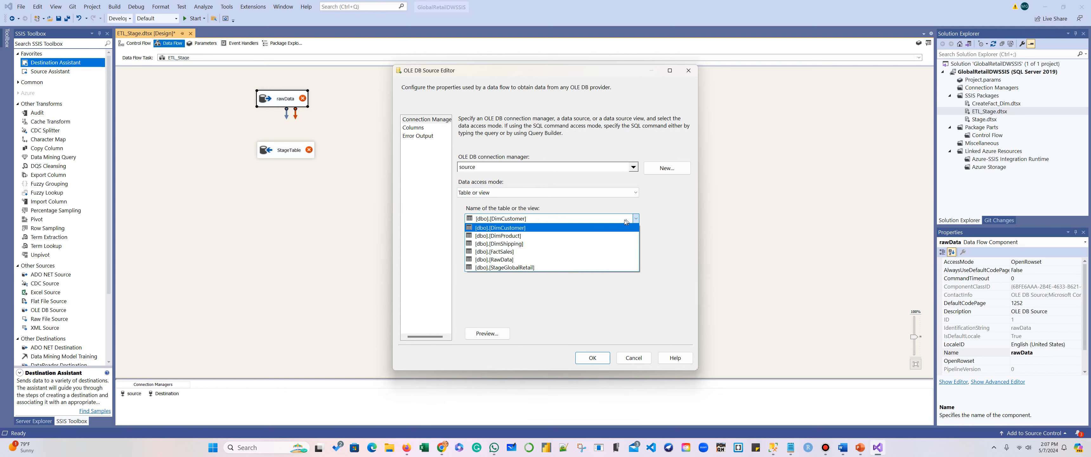
{"action": "left_click", "coordinate": [562, 260]}
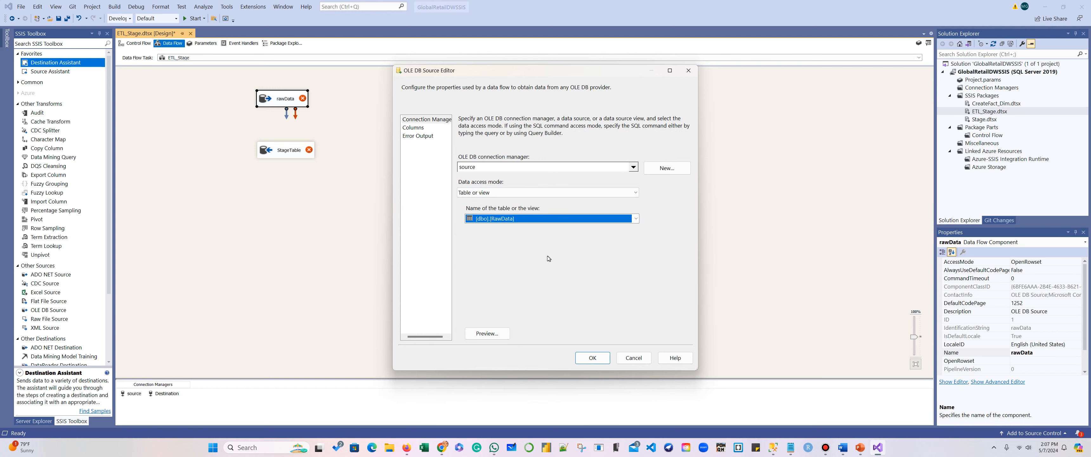
Step: Review the rawData source's available and output columns, keeping them all selected, and accept the source configuration
{"action": "left_click", "coordinate": [417, 129]}
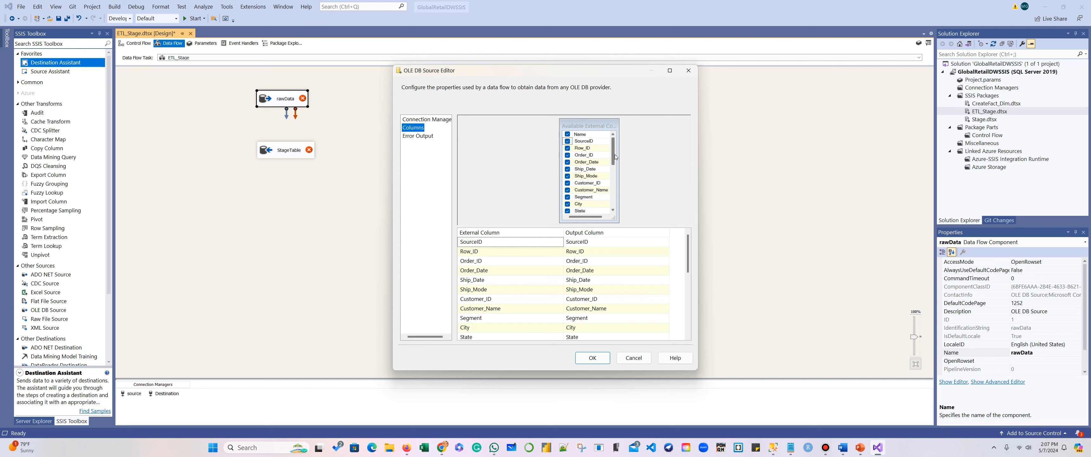
{"action": "mouse_move", "coordinate": [615, 157]}
{"action": "left_mouse_down"}
{"action": "mouse_move", "coordinate": [617, 208]}
{"action": "mouse_move", "coordinate": [618, 153]}
{"action": "left_mouse_up"}
{"action": "scroll", "coordinate": [677, 275], "scroll_direction": "down", "scroll_amount": 2}
{"action": "left_click", "coordinate": [594, 355]}
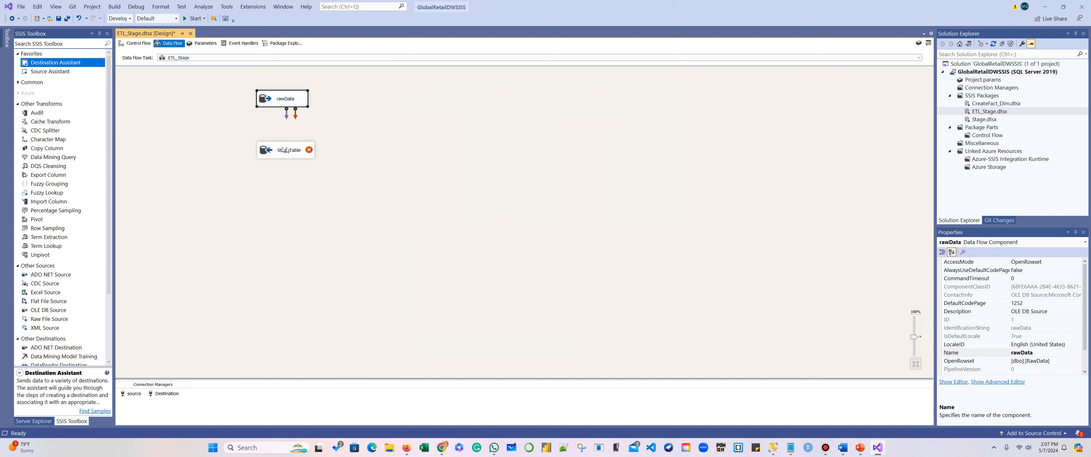
Step: Connect the rawData output to StageTable and choose [dbo].[StageGlobalRetail] as its destination table
{"action": "mouse_move", "coordinate": [292, 151]}
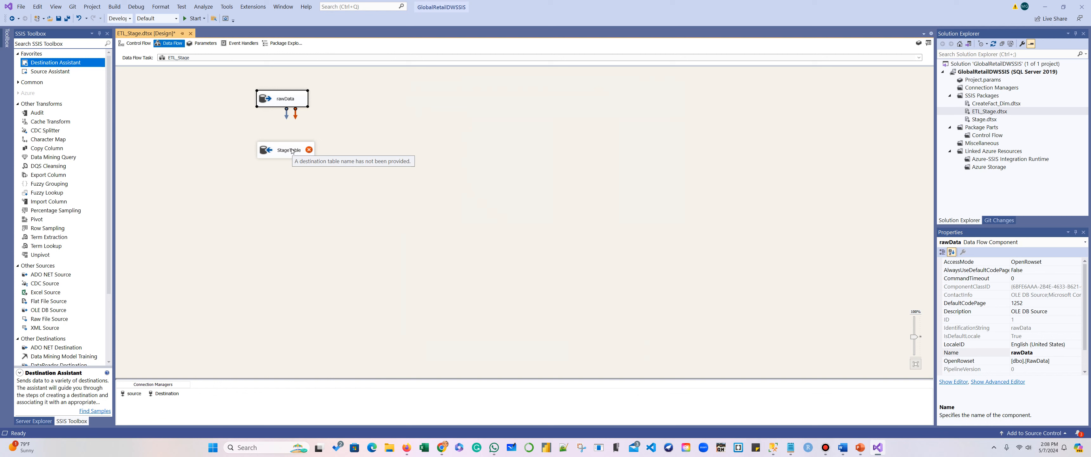
{"action": "left_click_drag", "start_coordinate": [286, 114], "coordinate": [286, 147]}
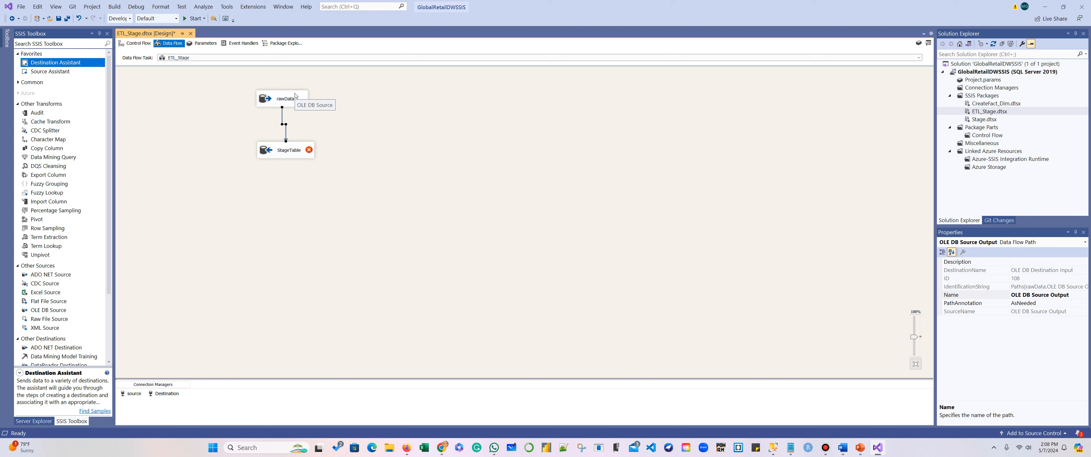
{"action": "double_click", "coordinate": [282, 156]}
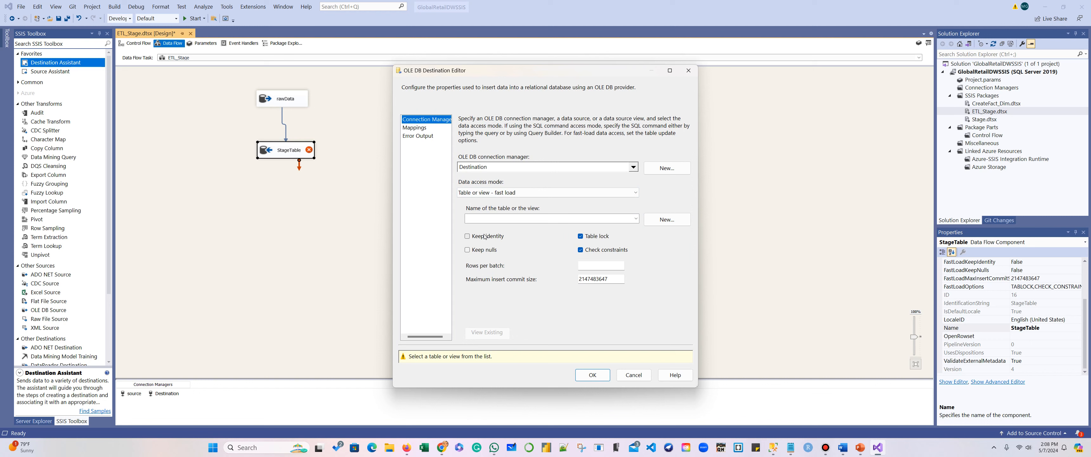
{"action": "left_click", "coordinate": [635, 219]}
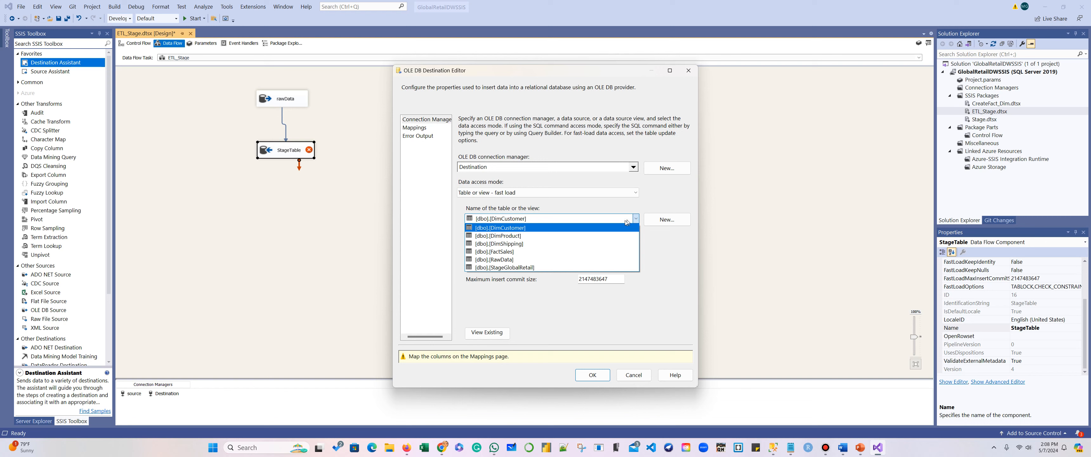
{"action": "left_click", "coordinate": [538, 267]}
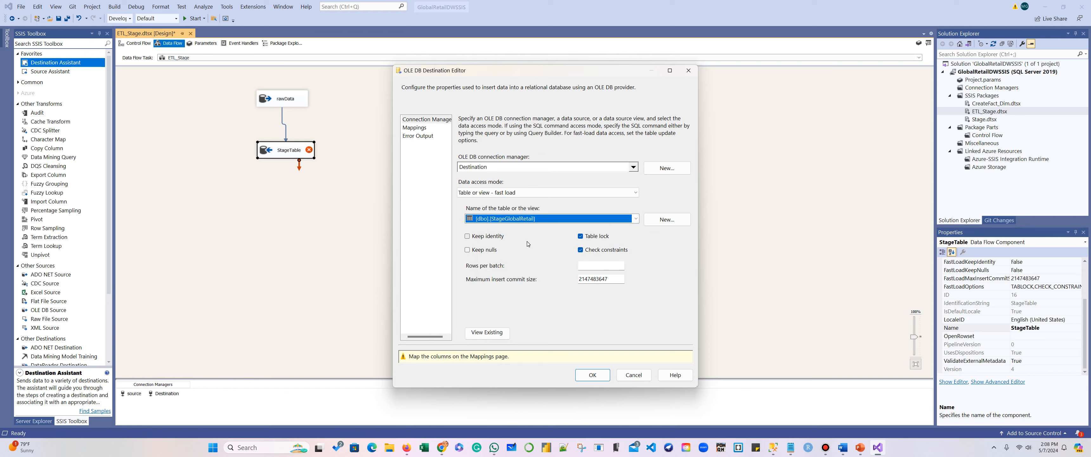
Step: Map the input columns to the StageGlobalRetail columns by matching names and enlarge the destination editor to review the mappings
{"action": "left_click", "coordinate": [417, 128]}
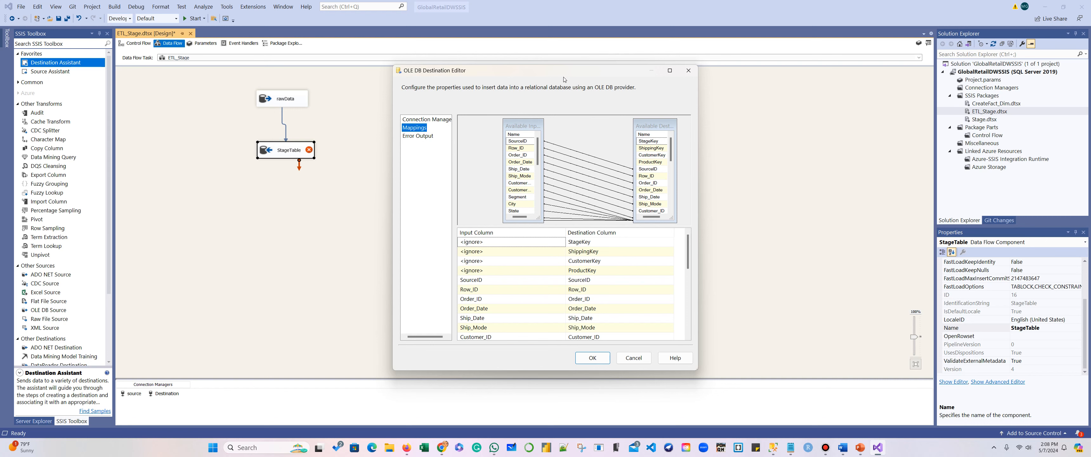
{"action": "left_click_drag", "start_coordinate": [568, 66], "coordinate": [504, 17]}
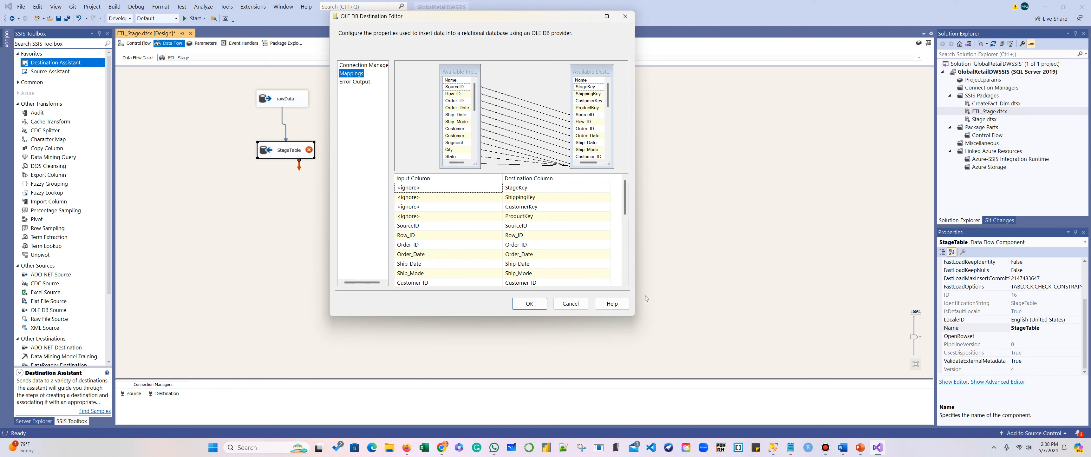
{"action": "left_click_drag", "start_coordinate": [630, 314], "coordinate": [851, 378]}
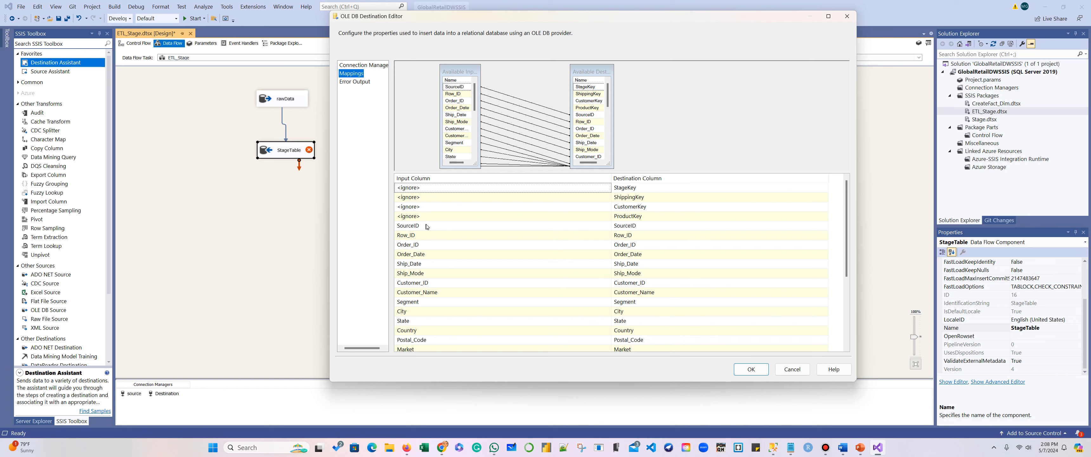
{"action": "scroll", "coordinate": [438, 272], "scroll_direction": "down", "scroll_amount": 5}
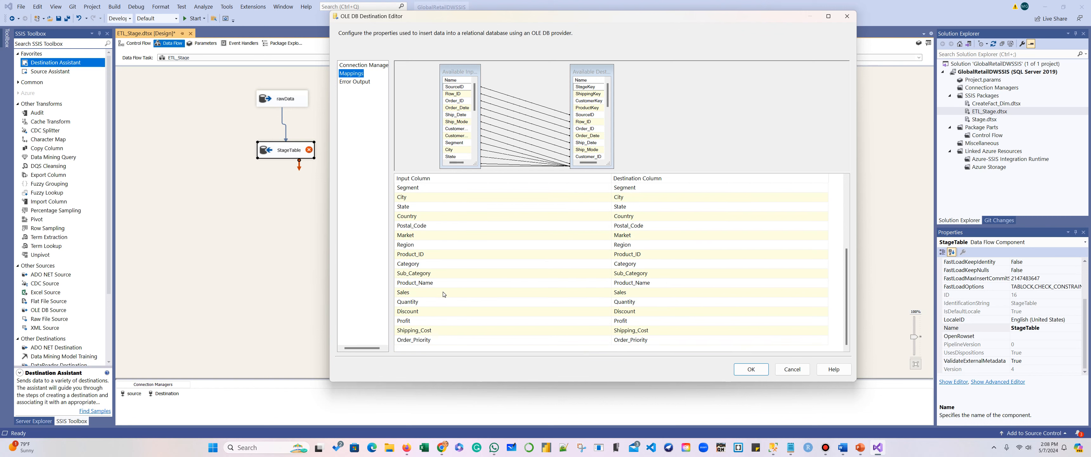
{"action": "scroll", "coordinate": [444, 294], "scroll_direction": "up", "scroll_amount": 5}
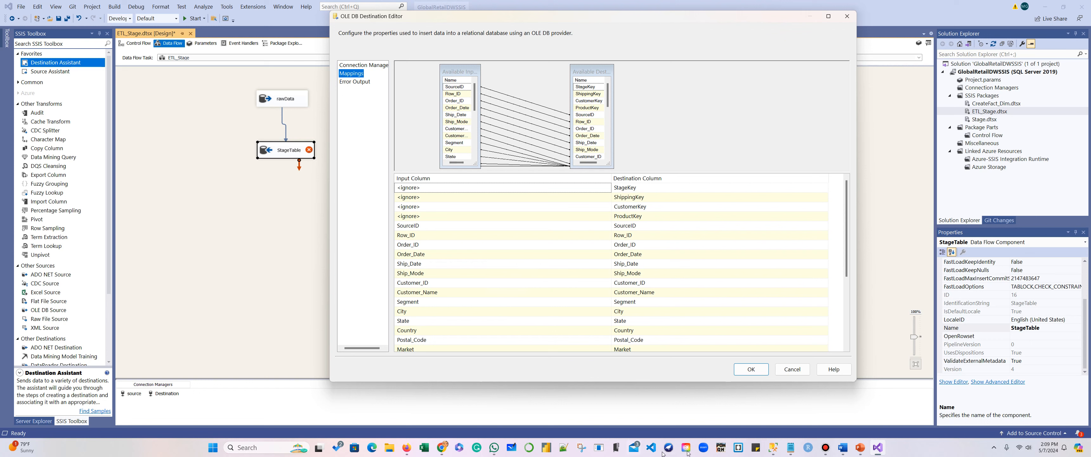
Step: Check the IDENTITY(1,1) definition of StageKey in the Notepad CREATE TABLE StageGlobalRetail script, and return to the destination editor
{"action": "mouse_move", "coordinate": [791, 450]}
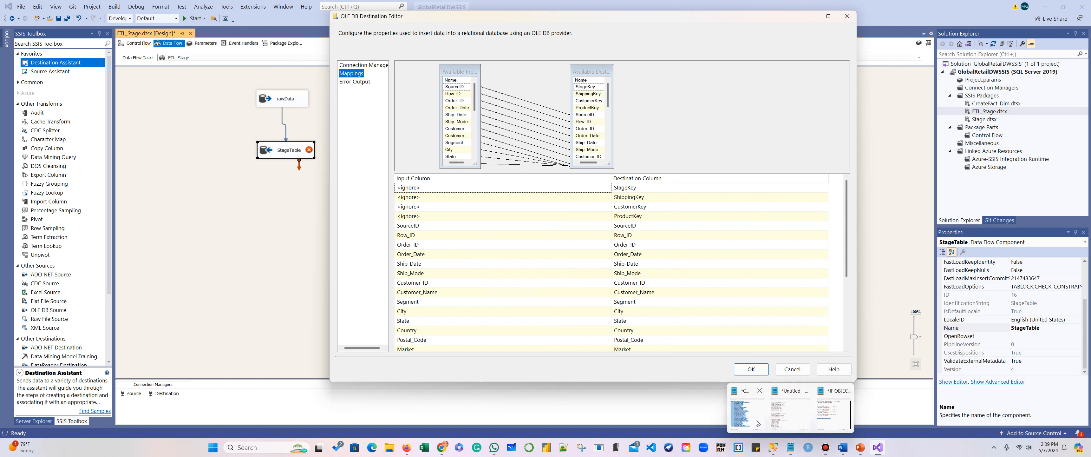
{"action": "left_click", "coordinate": [748, 406]}
{"action": "left_click", "coordinate": [250, 188]}
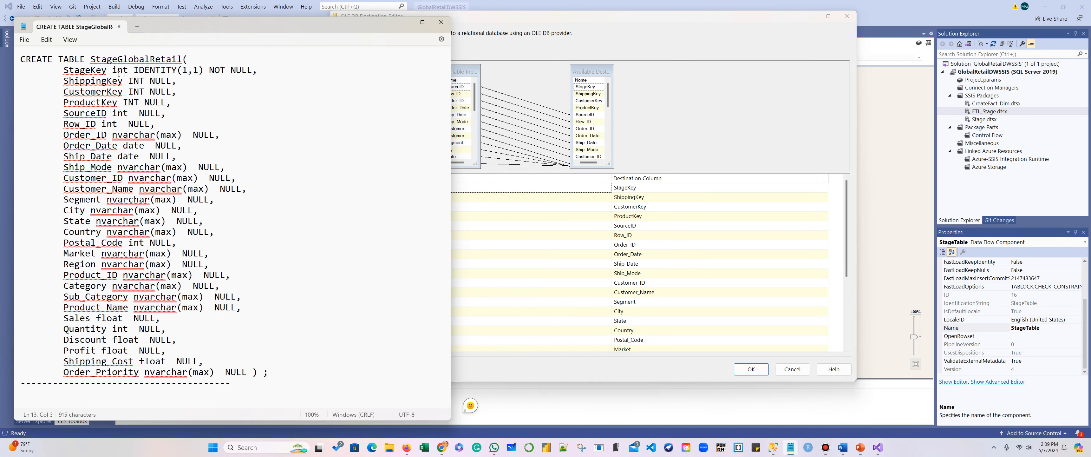
{"action": "left_click_drag", "start_coordinate": [134, 70], "coordinate": [201, 71]}
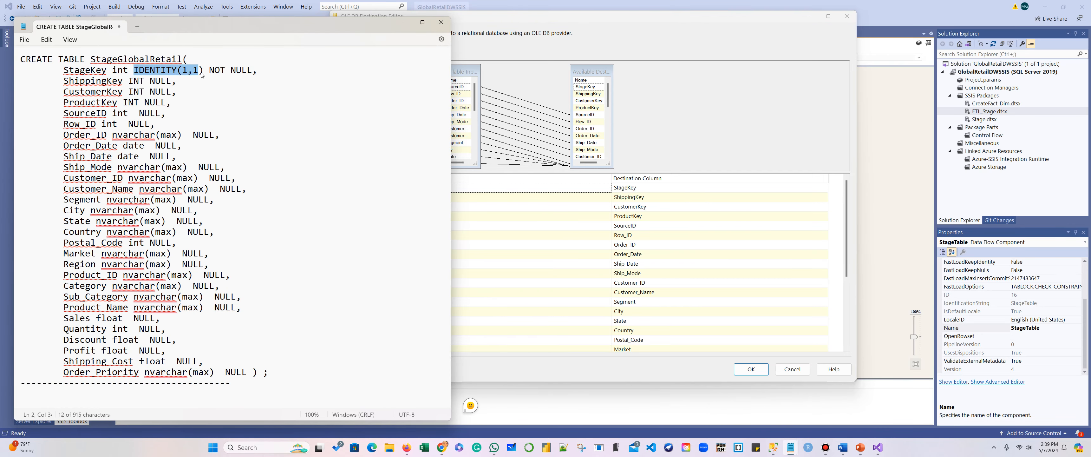
{"action": "left_click", "coordinate": [405, 24]}
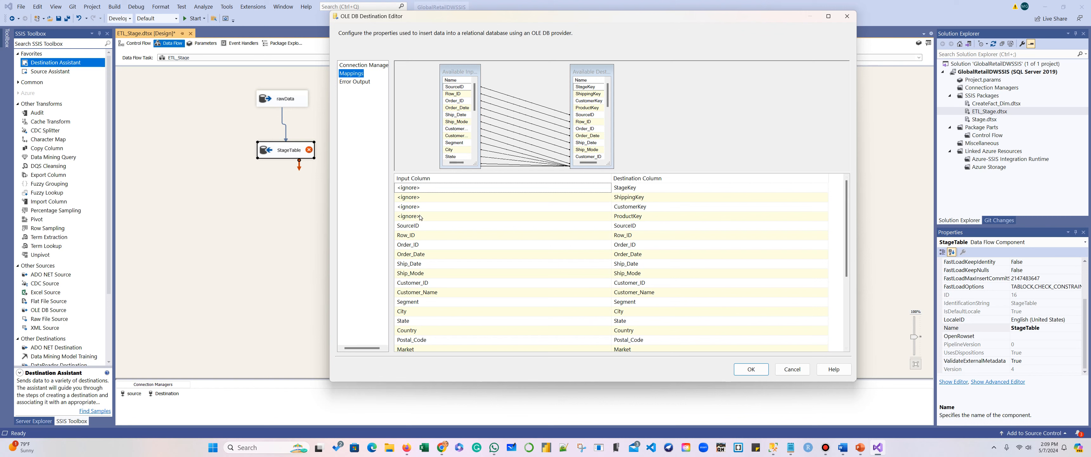
Step: Check the remaining column mappings through Order_Priority and accept the StageTable destination configuration
{"action": "left_click_drag", "start_coordinate": [846, 226], "coordinate": [852, 305]}
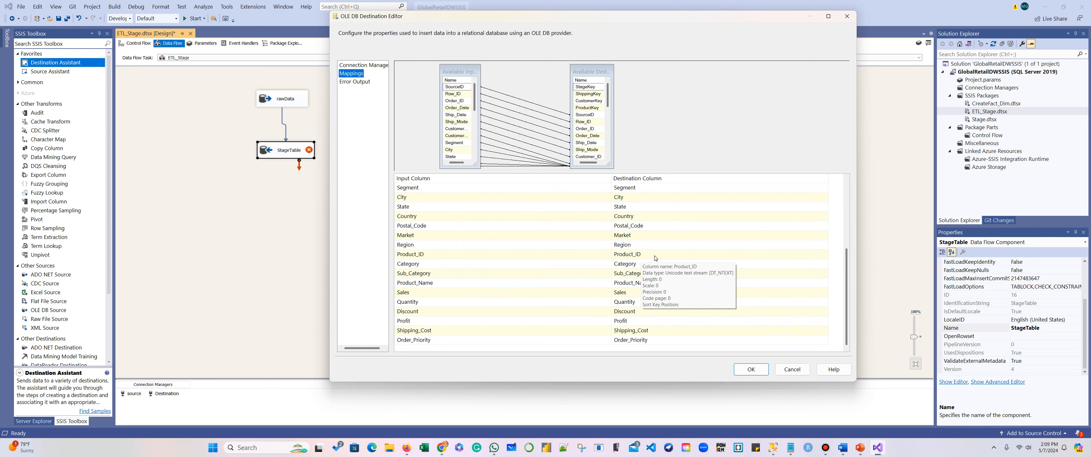
{"action": "left_click", "coordinate": [759, 367]}
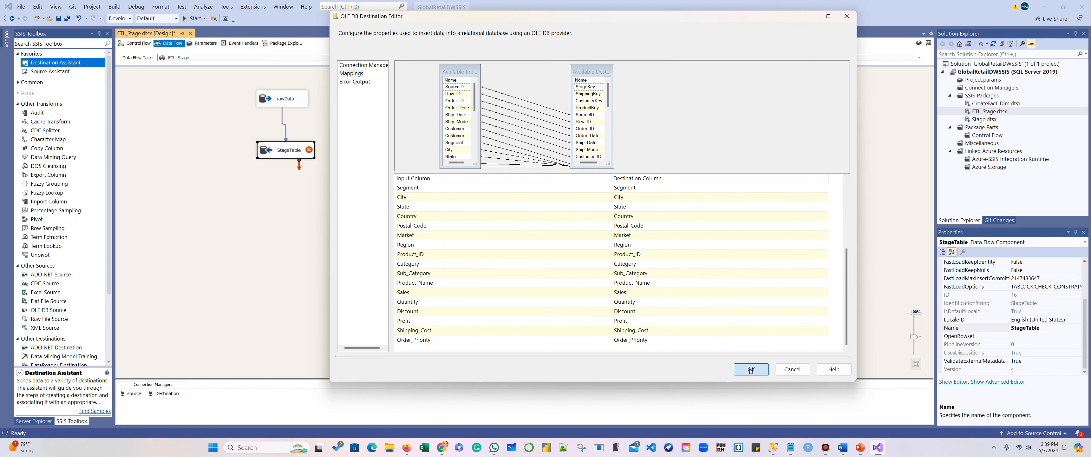
{"action": "left_click", "coordinate": [479, 246]}
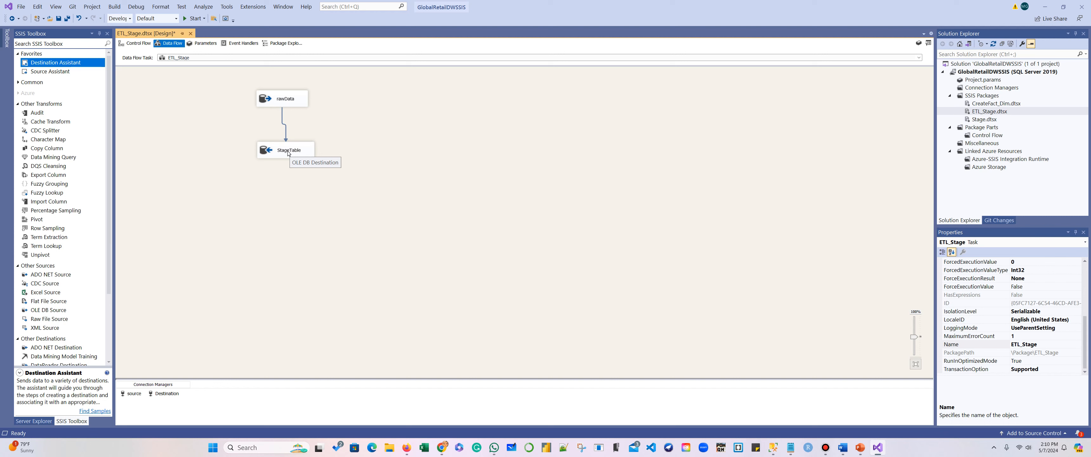
Step: Execute the ETL_Stage data flow task and stop debugging once the run completes
{"action": "right_click", "coordinate": [374, 155]}
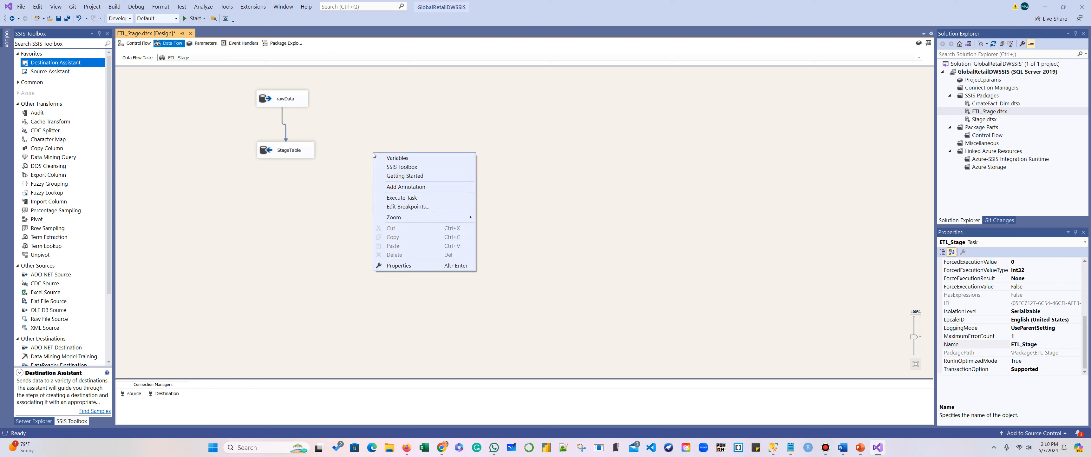
{"action": "left_click", "coordinate": [410, 197]}
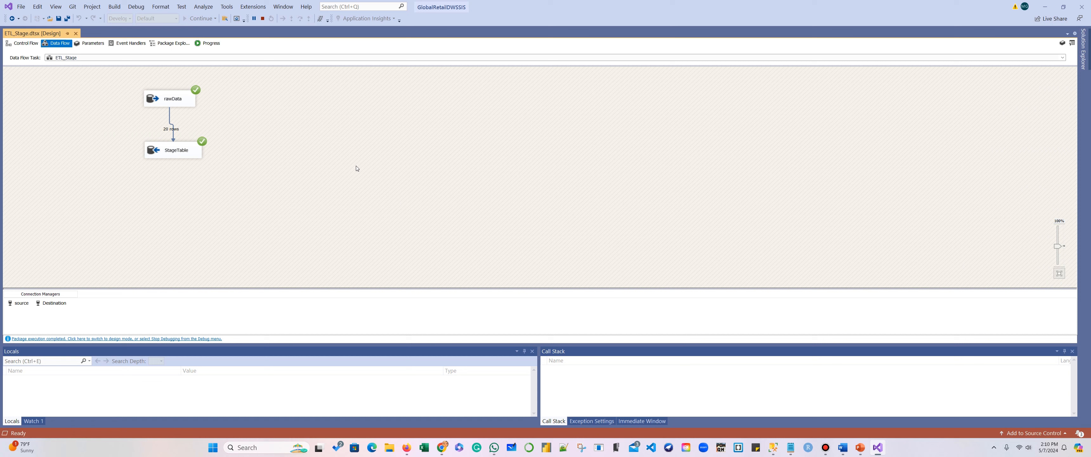
{"action": "left_click", "coordinate": [262, 18]}
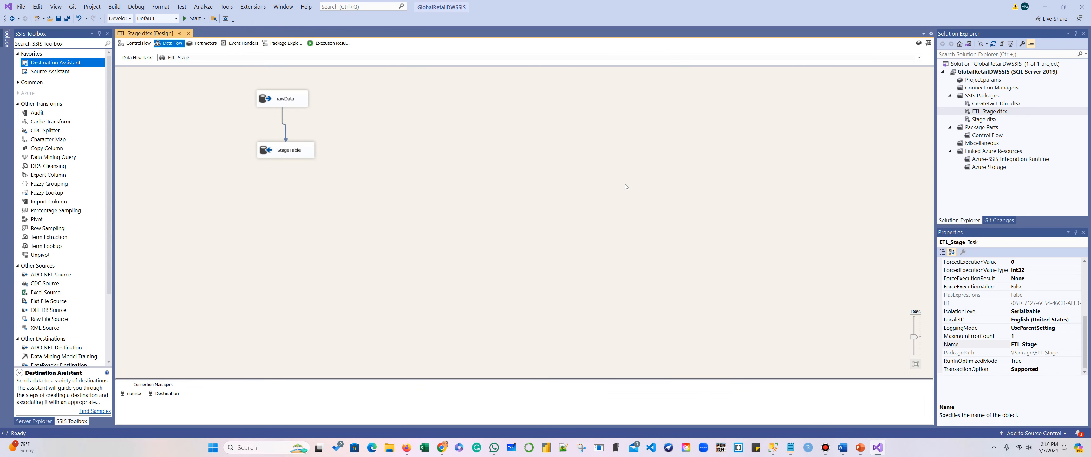
Step: Switch to SQL Server Management Studio, refresh the object tree, and expand GlobalRetailDW's tables down to dbo.StageGlobalRetail
{"action": "left_click", "coordinate": [773, 447]}
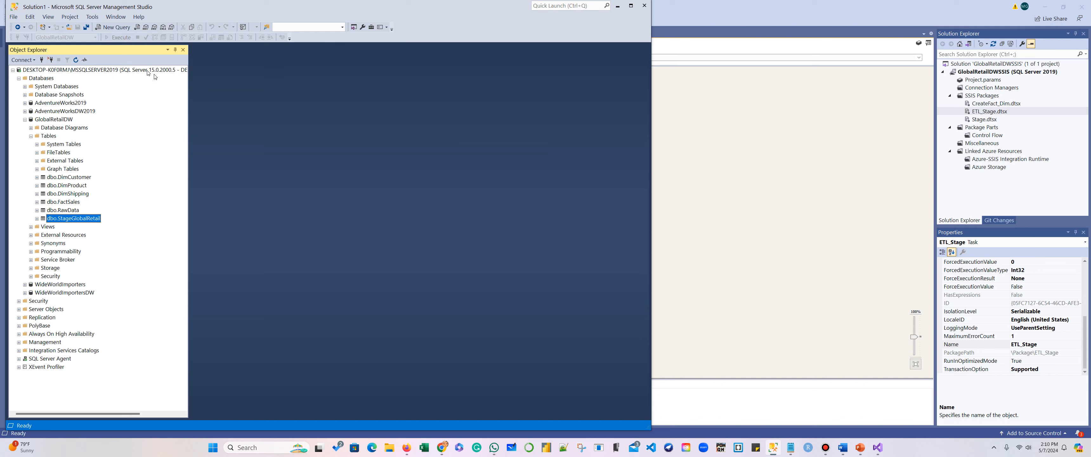
{"action": "left_click", "coordinate": [76, 61]}
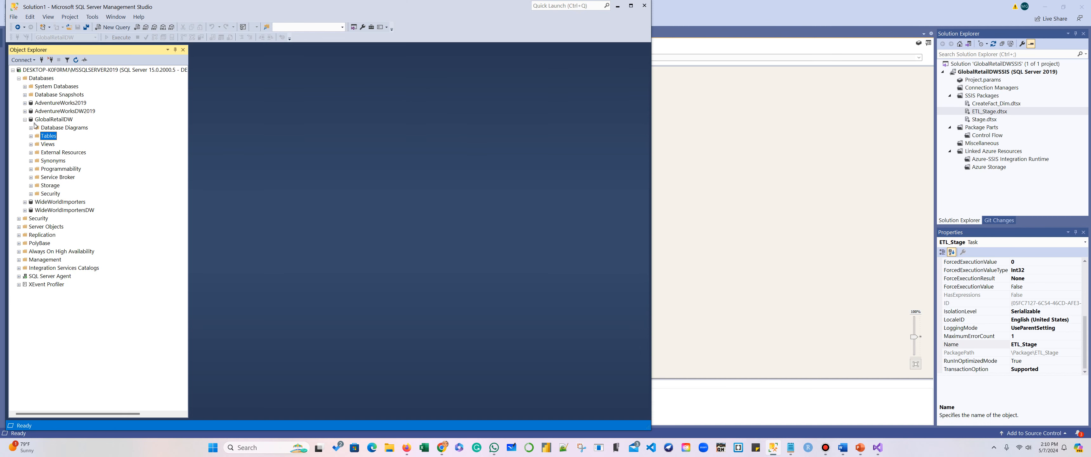
{"action": "left_click", "coordinate": [31, 135]}
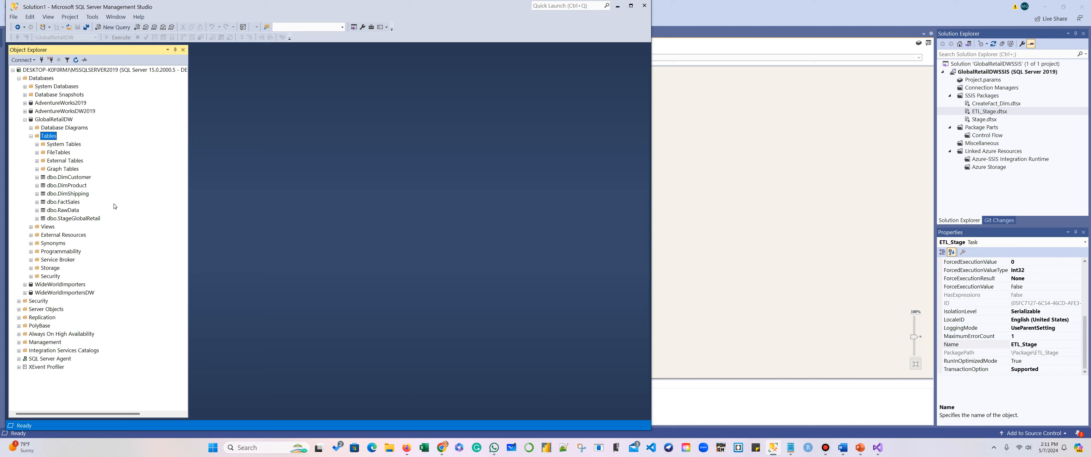
{"action": "left_click", "coordinate": [37, 218]}
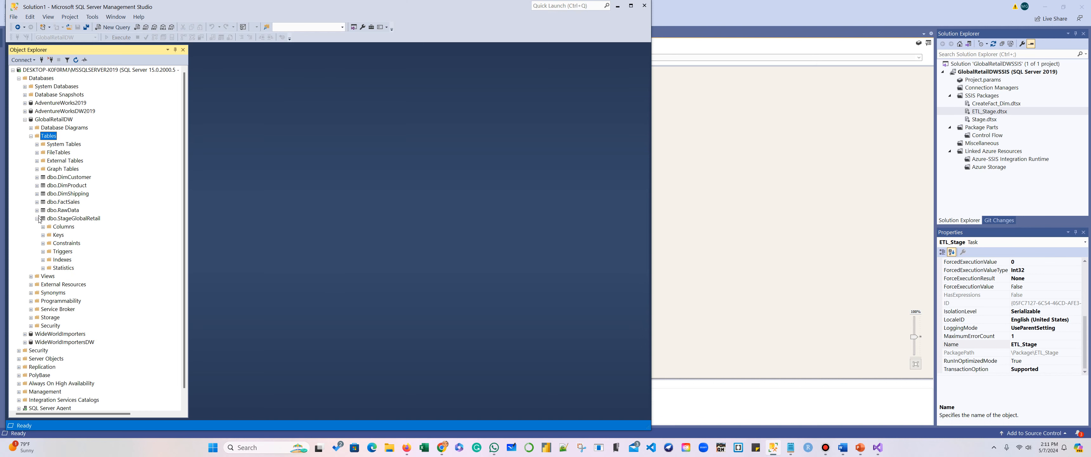
Step: Select the top 1000 rows of dbo.StageGlobalRetail, widen the window to examine the loaded data, and collapse the table's node
{"action": "right_click", "coordinate": [78, 217]}
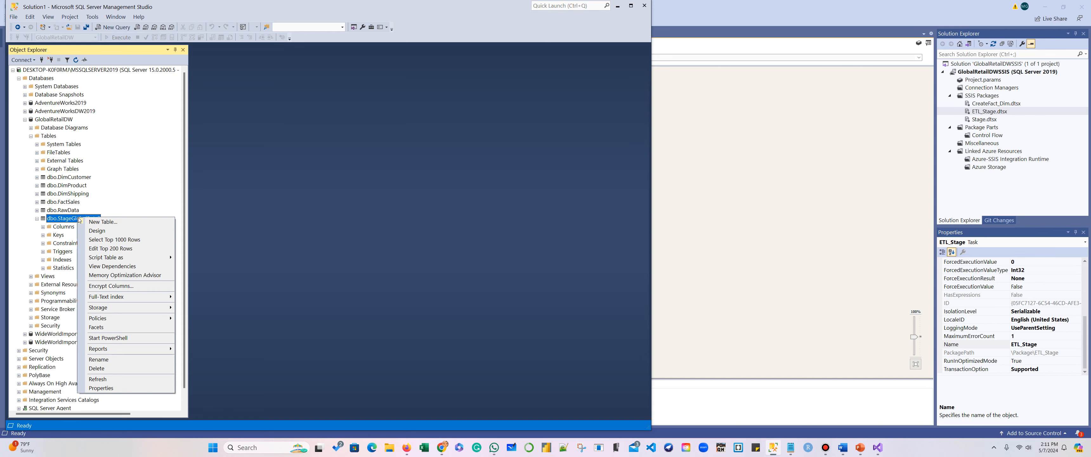
{"action": "left_click", "coordinate": [115, 240]}
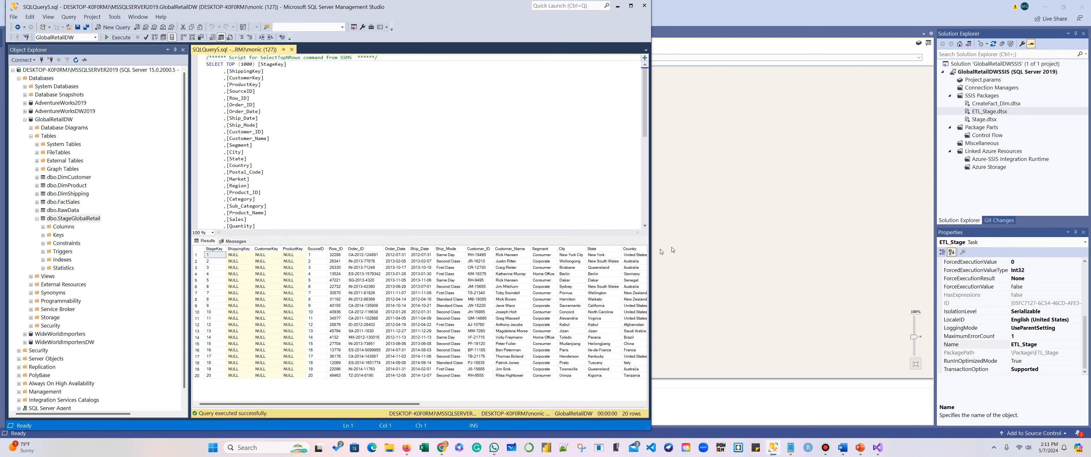
{"action": "left_click_drag", "start_coordinate": [651, 243], "coordinate": [947, 255]}
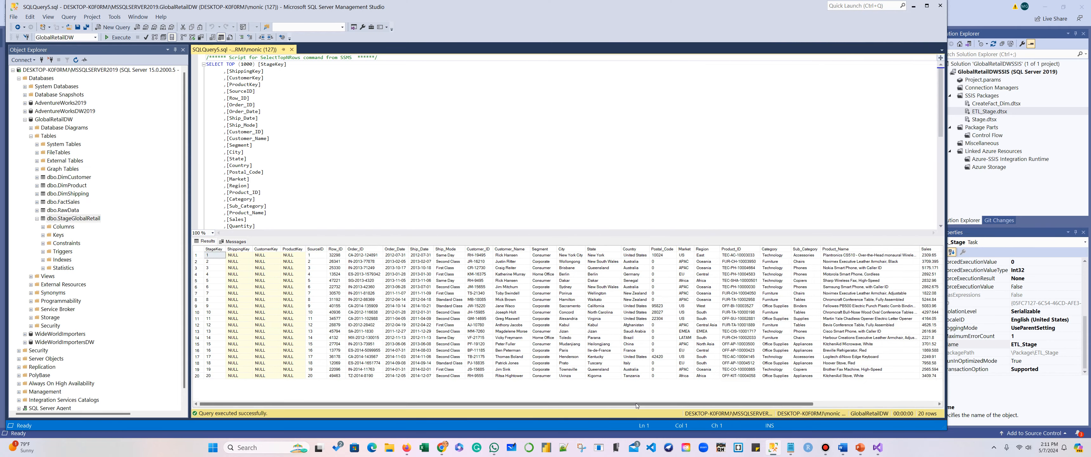
{"action": "mouse_move", "coordinate": [636, 405]}
{"action": "left_mouse_down"}
{"action": "mouse_move", "coordinate": [799, 390]}
{"action": "mouse_move", "coordinate": [631, 402]}
{"action": "left_mouse_up"}
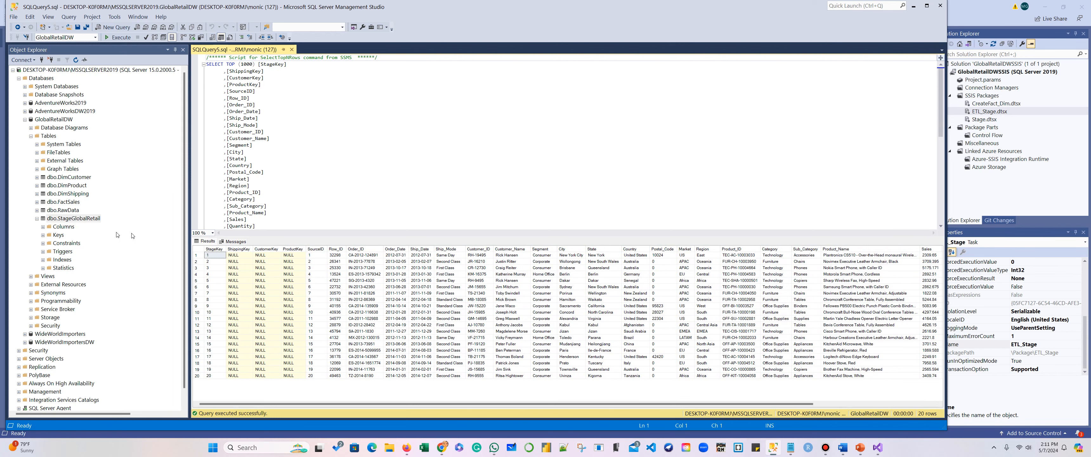
{"action": "left_click", "coordinate": [36, 219]}
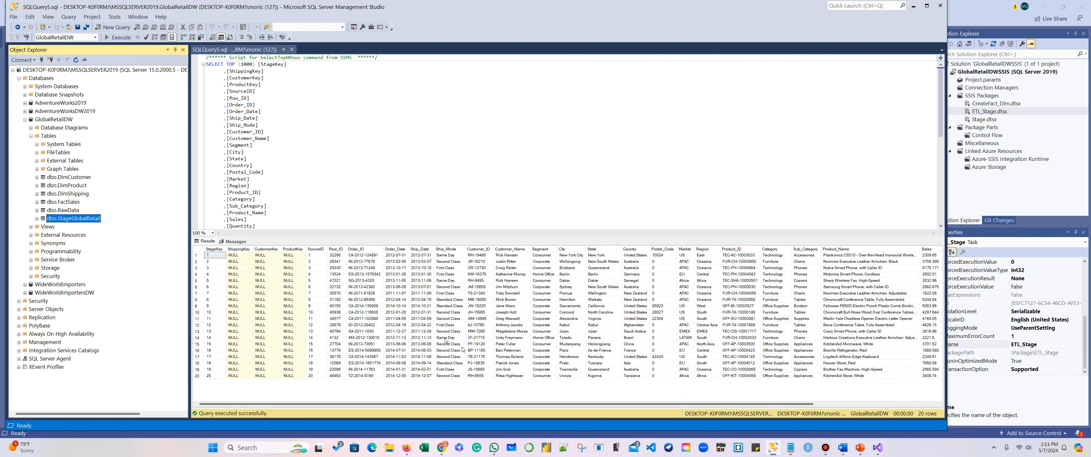
{"action": "left_click", "coordinate": [826, 448]}
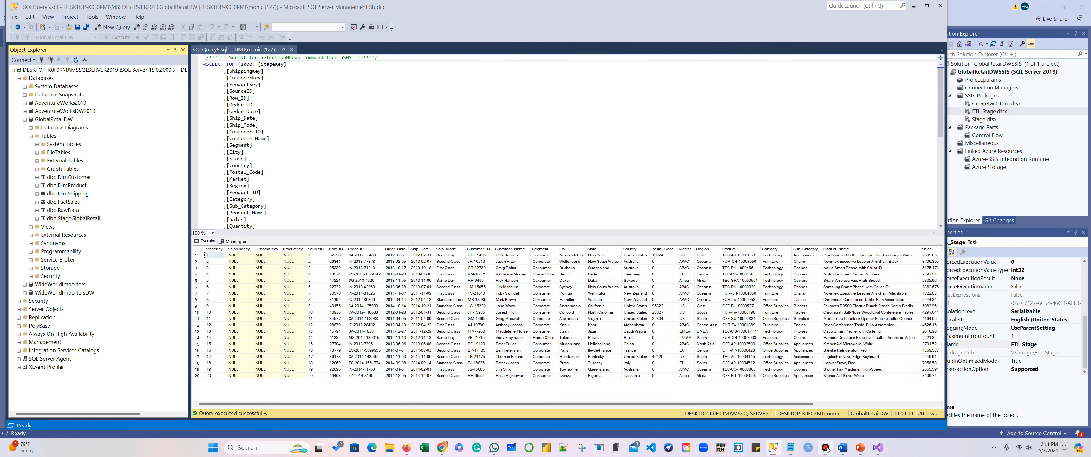